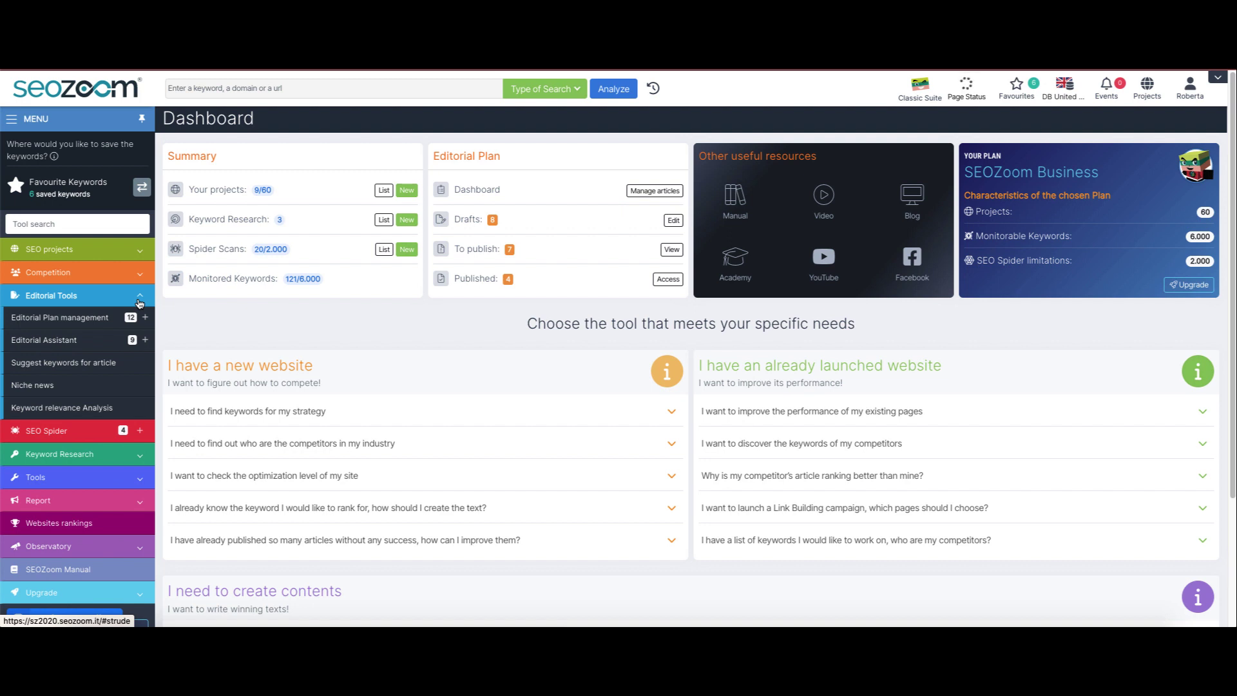
# Open Editorial Plan management and filter the articles by the SeoZoom UK project.
pyautogui.click(87, 323)
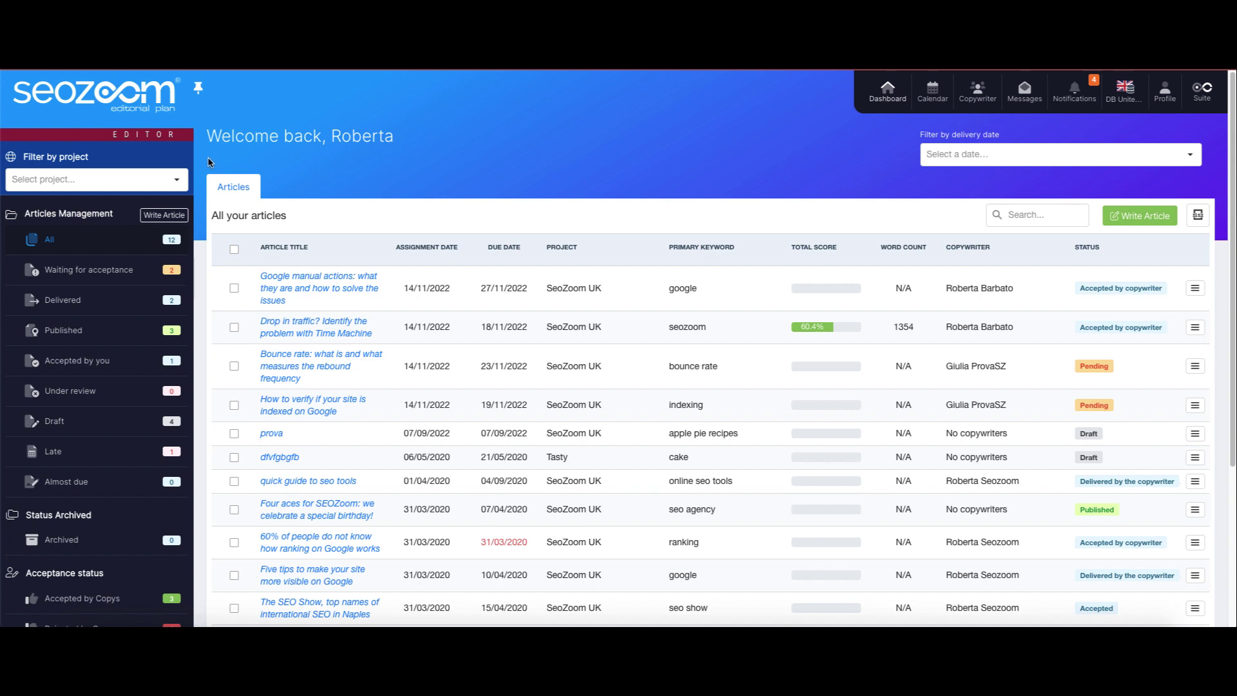
pyautogui.click(176, 182)
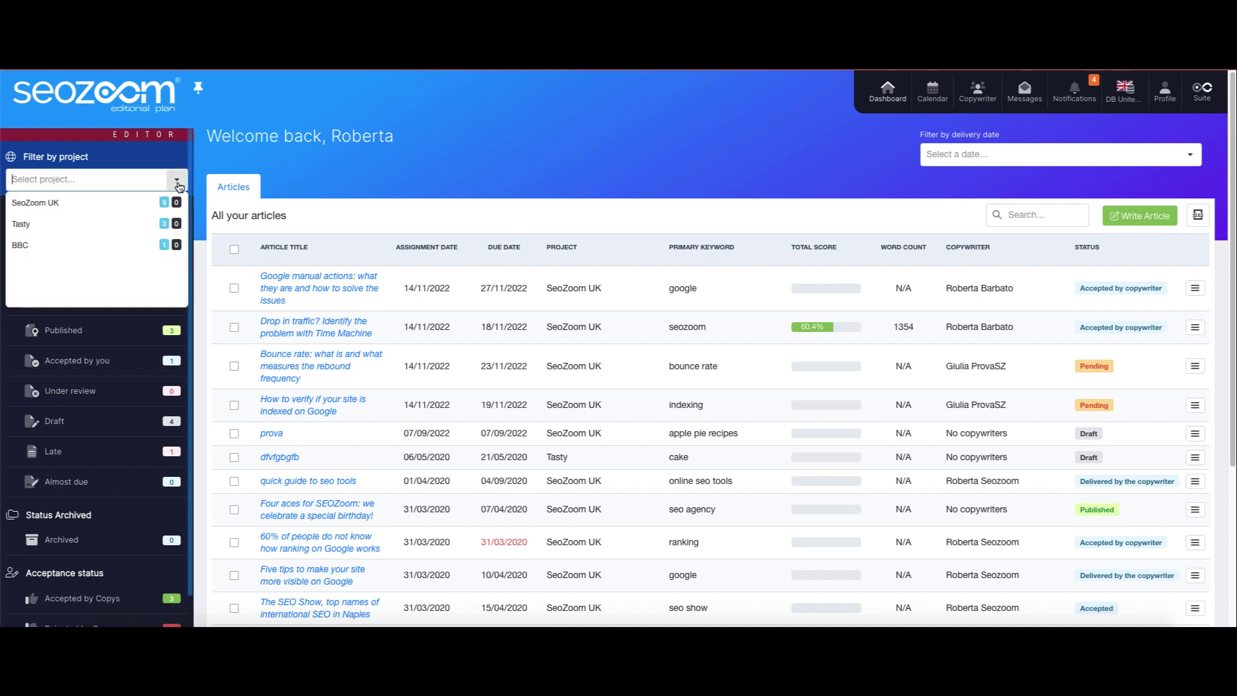
pyautogui.click(119, 203)
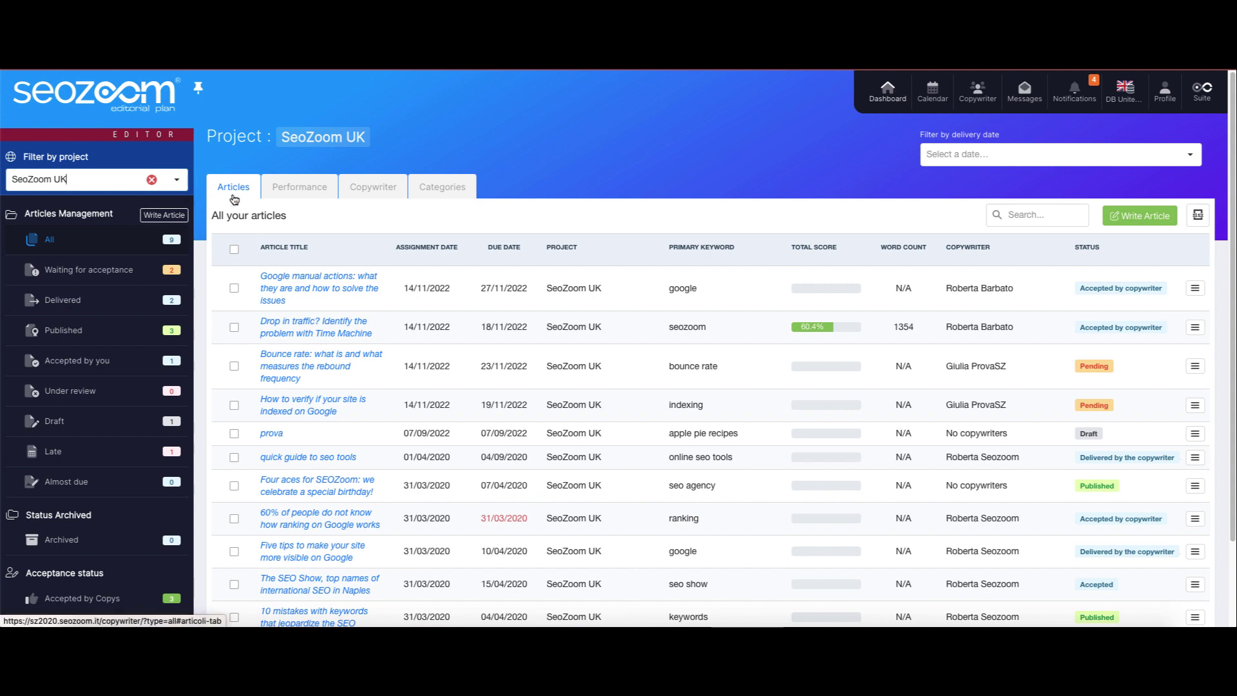
# Review the SeoZoom UK project's performance, its copywriters and its article categories.
pyautogui.click(326, 194)
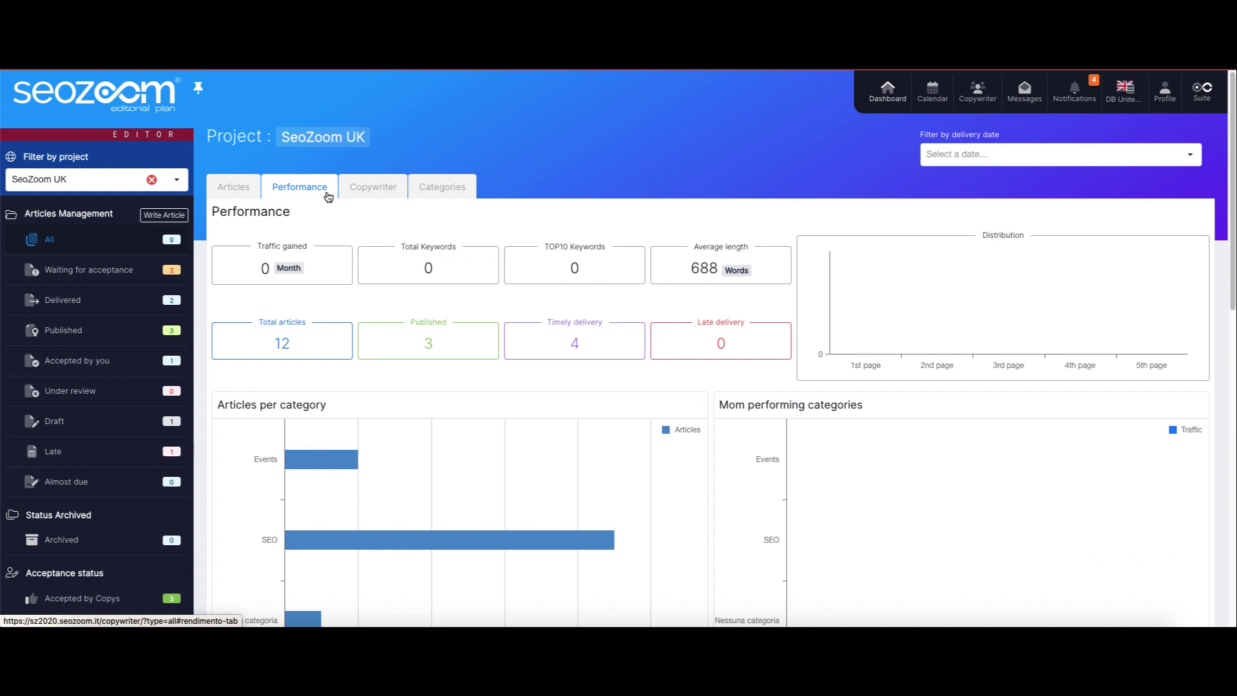
pyautogui.click(380, 192)
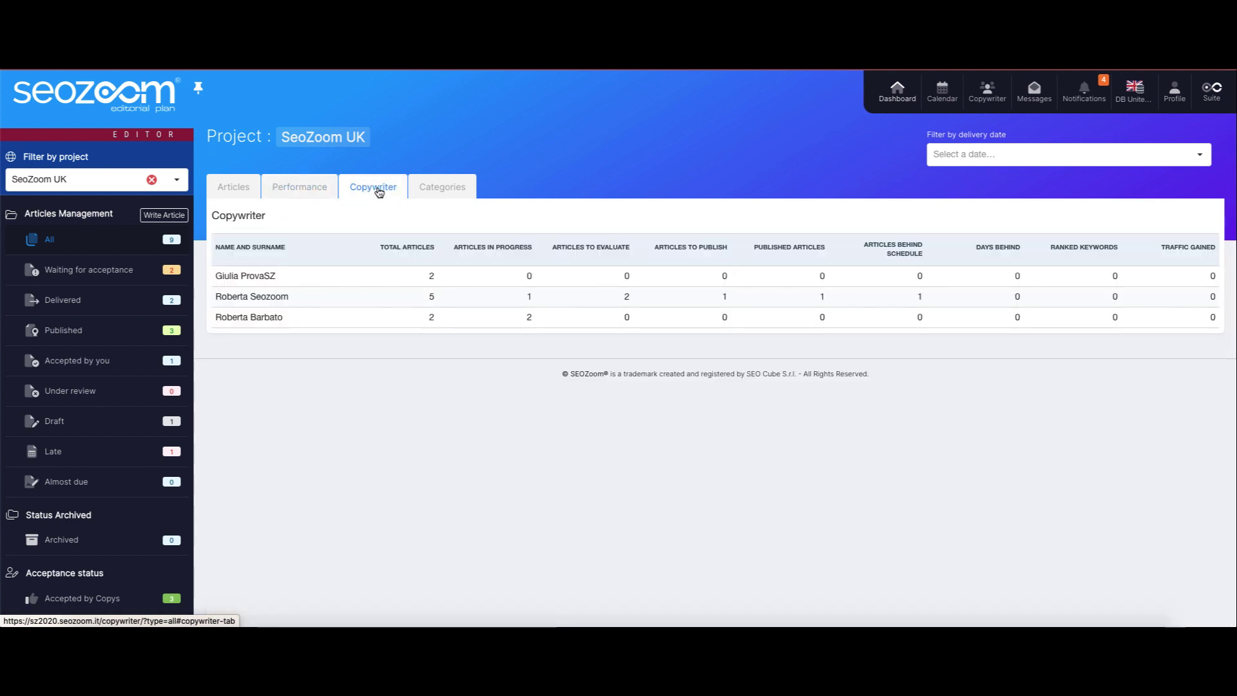
pyautogui.click(441, 192)
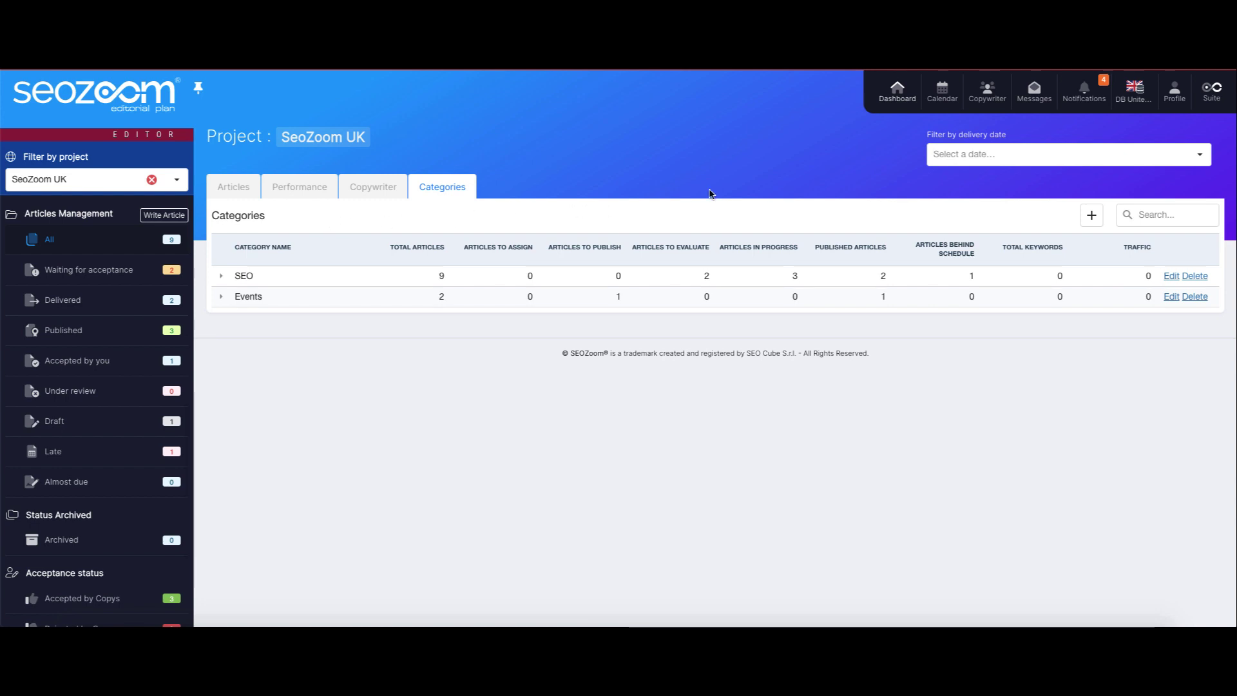
# Look through your own and the other available copywriters, and view the copywriter invitation form without sending an invitation.
pyautogui.click(986, 103)
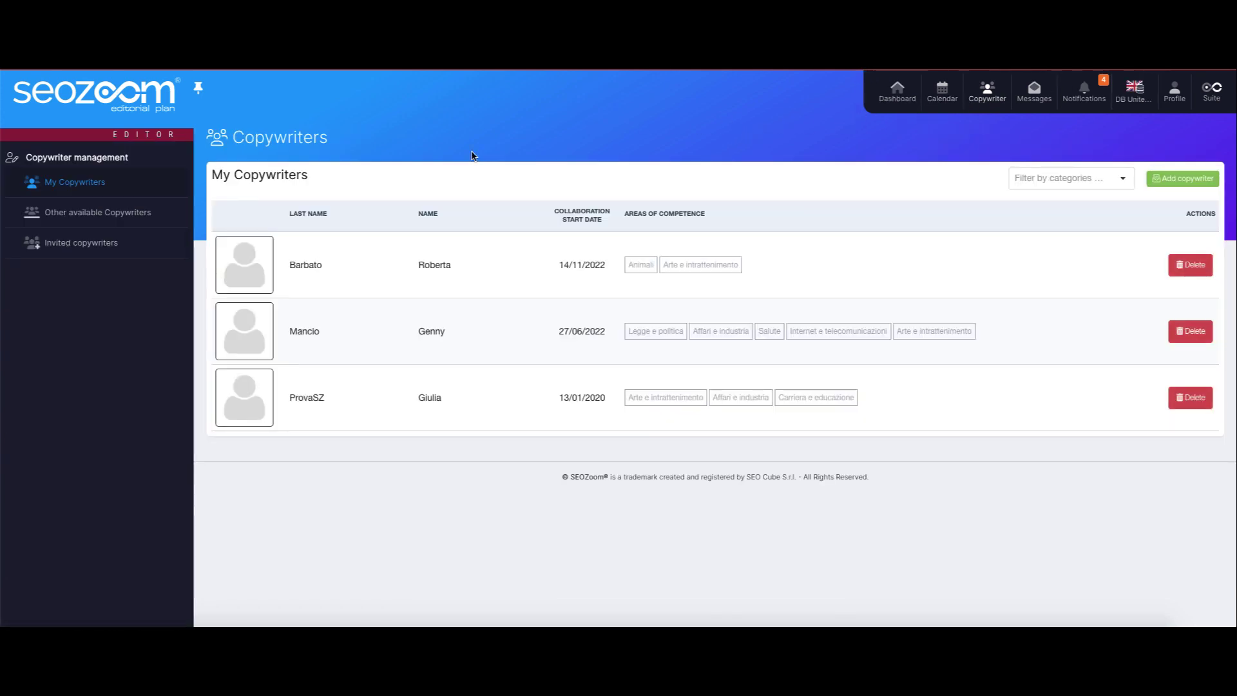
pyautogui.click(137, 216)
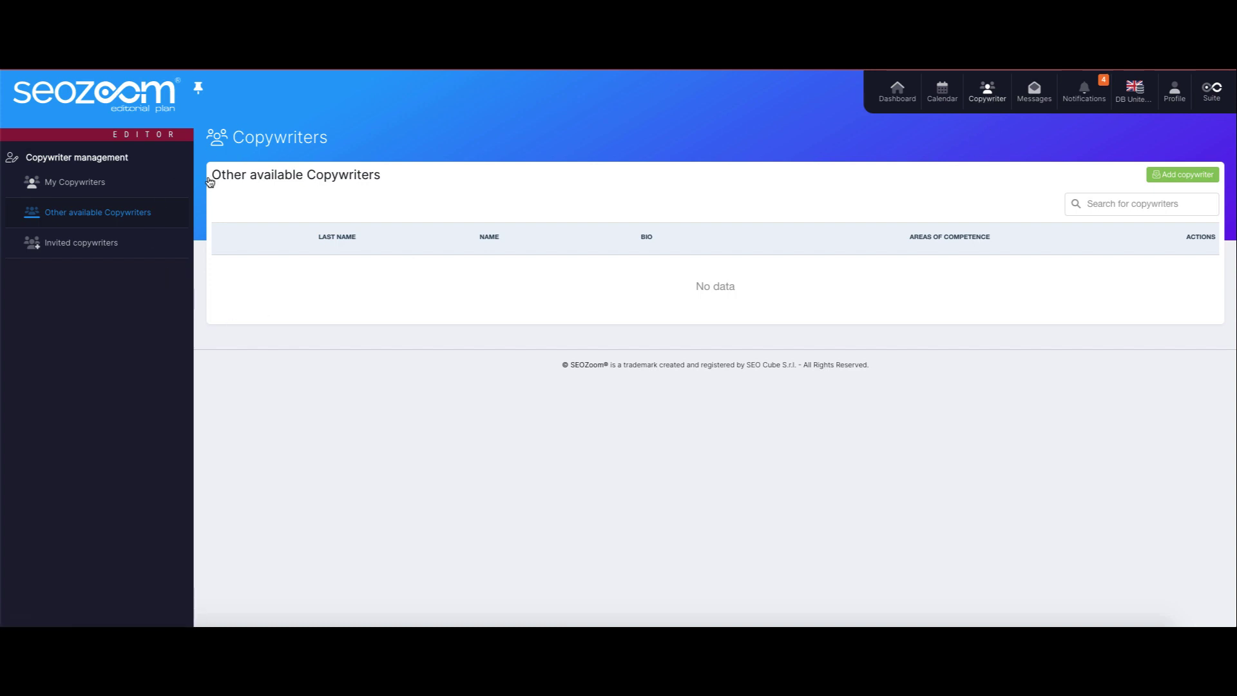
pyautogui.click(101, 189)
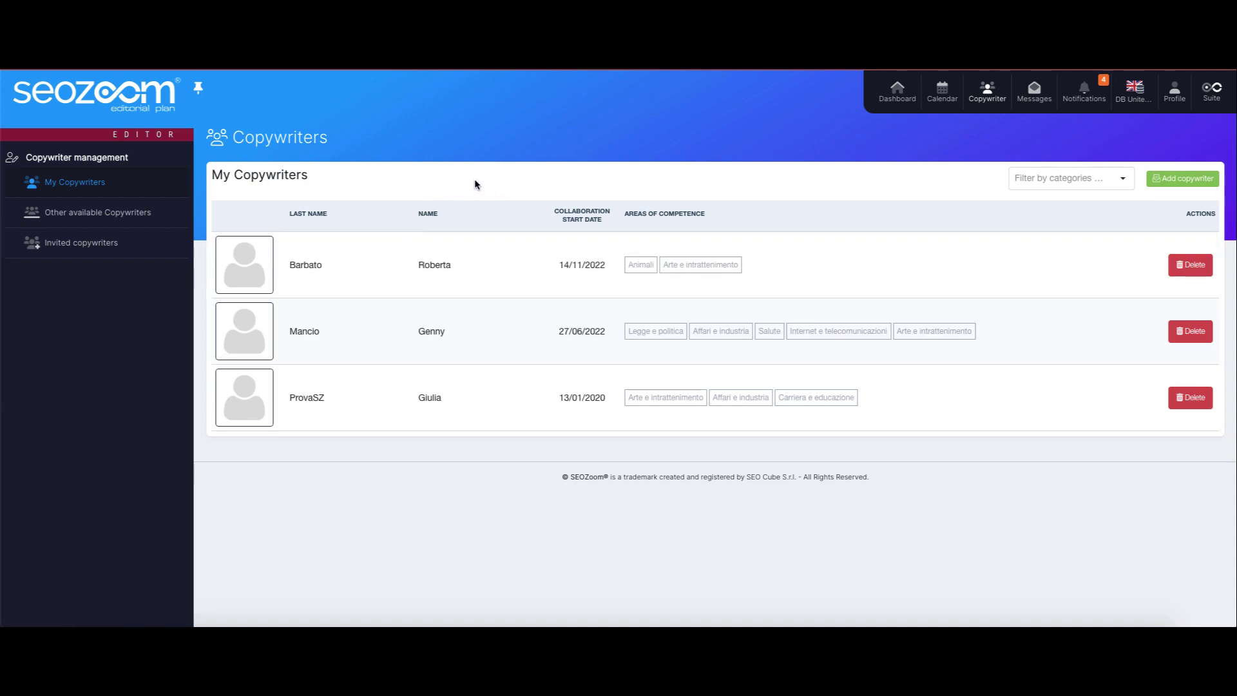
pyautogui.click(1185, 178)
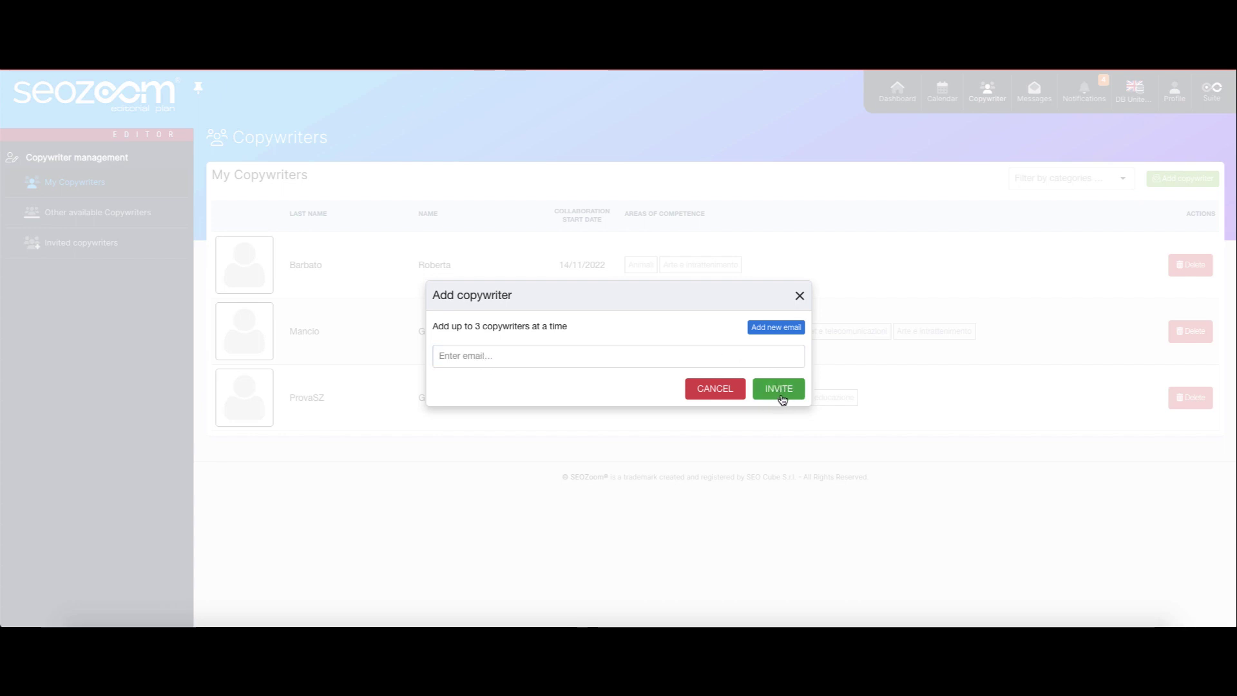
pyautogui.click(799, 295)
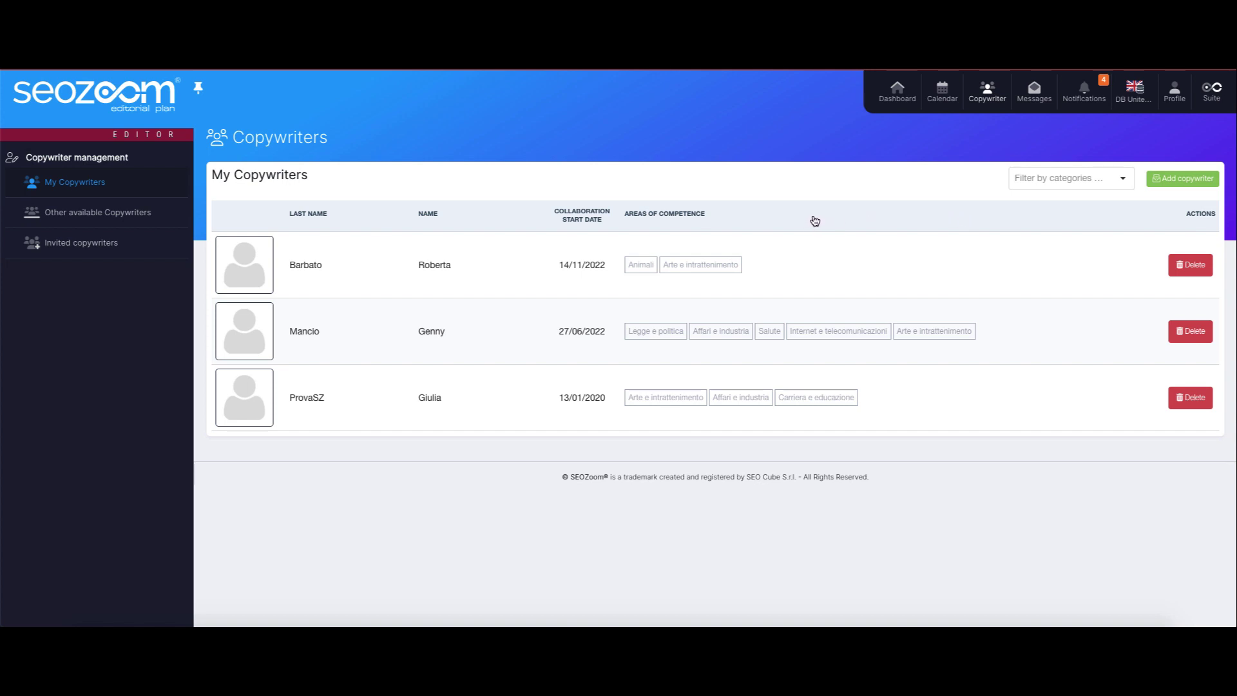
pyautogui.click(118, 219)
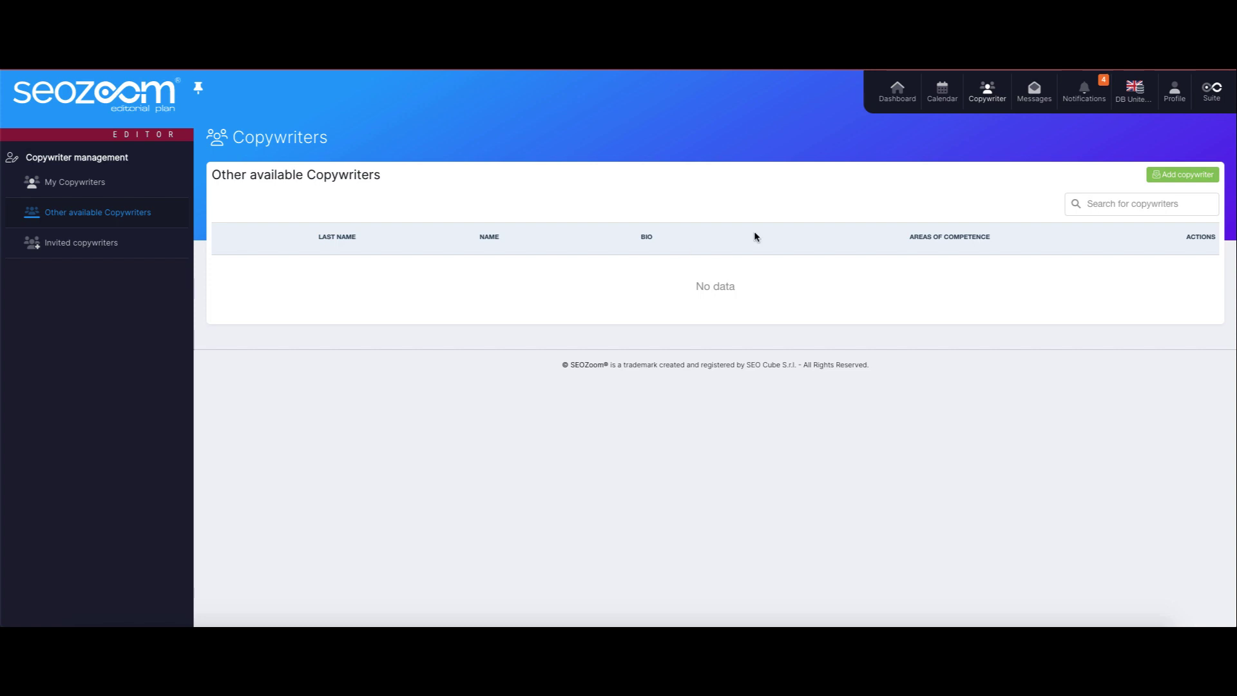
# View the received messages and the contact details in the editor profile, and return to the dashboard.
pyautogui.click(1035, 97)
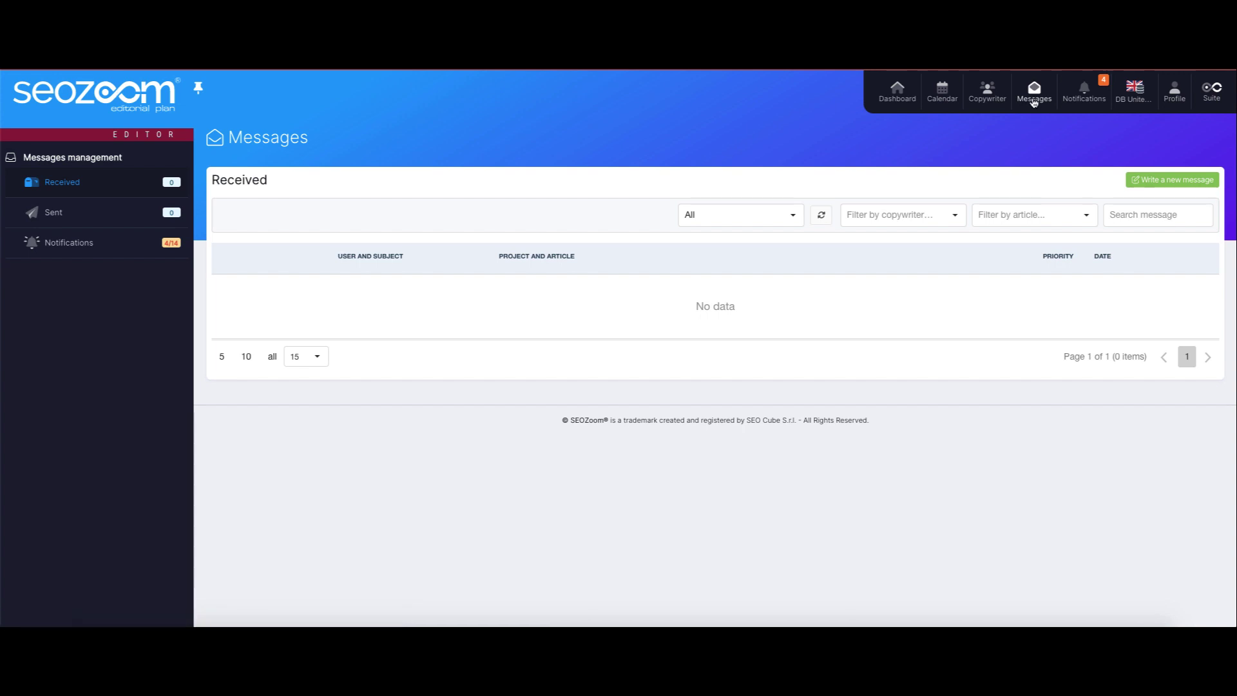
pyautogui.click(1179, 100)
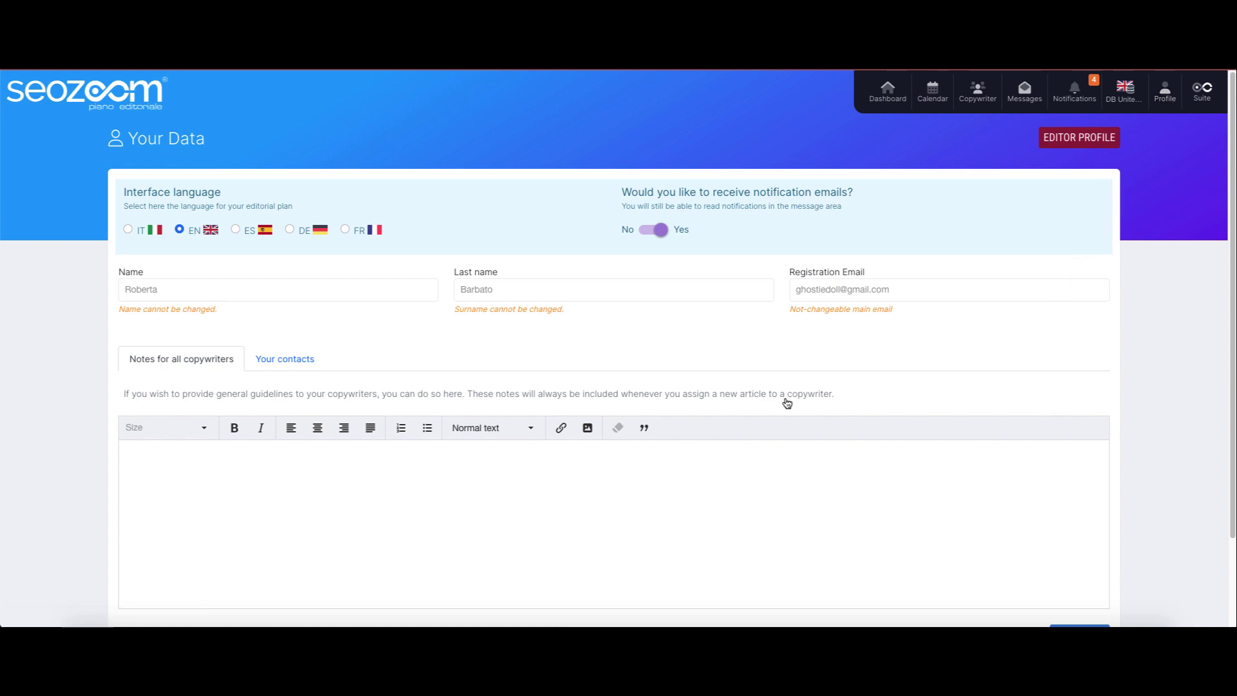
pyautogui.click(307, 360)
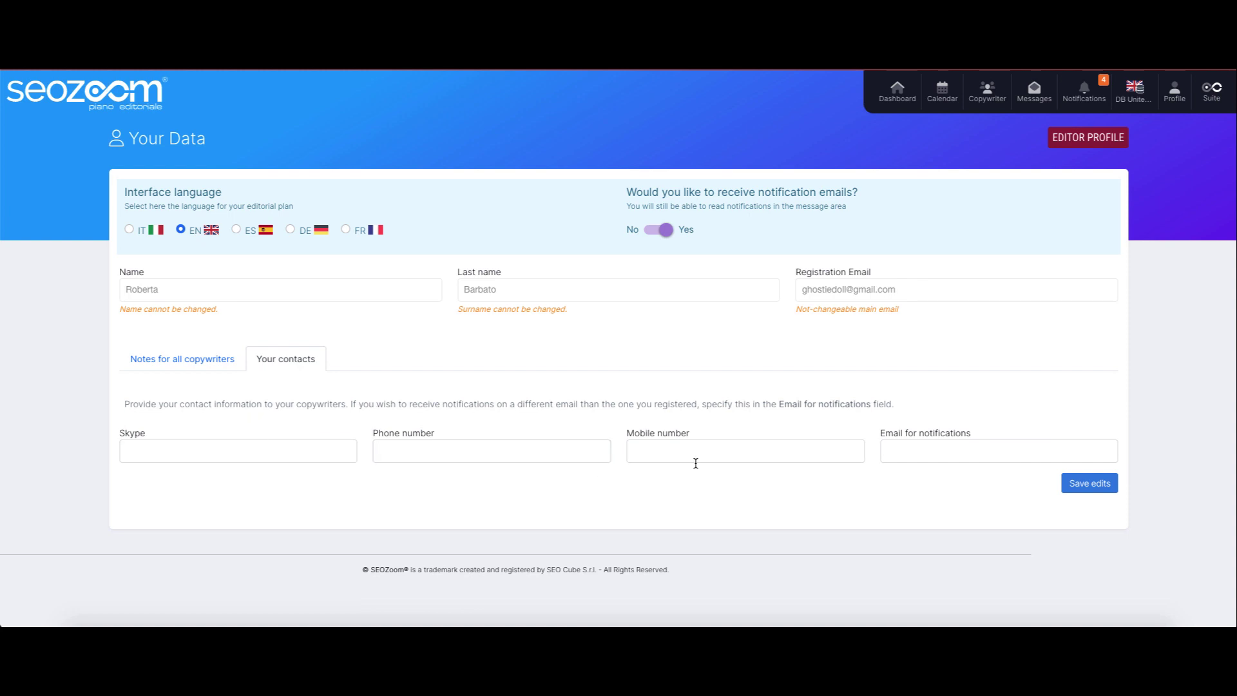
pyautogui.click(909, 105)
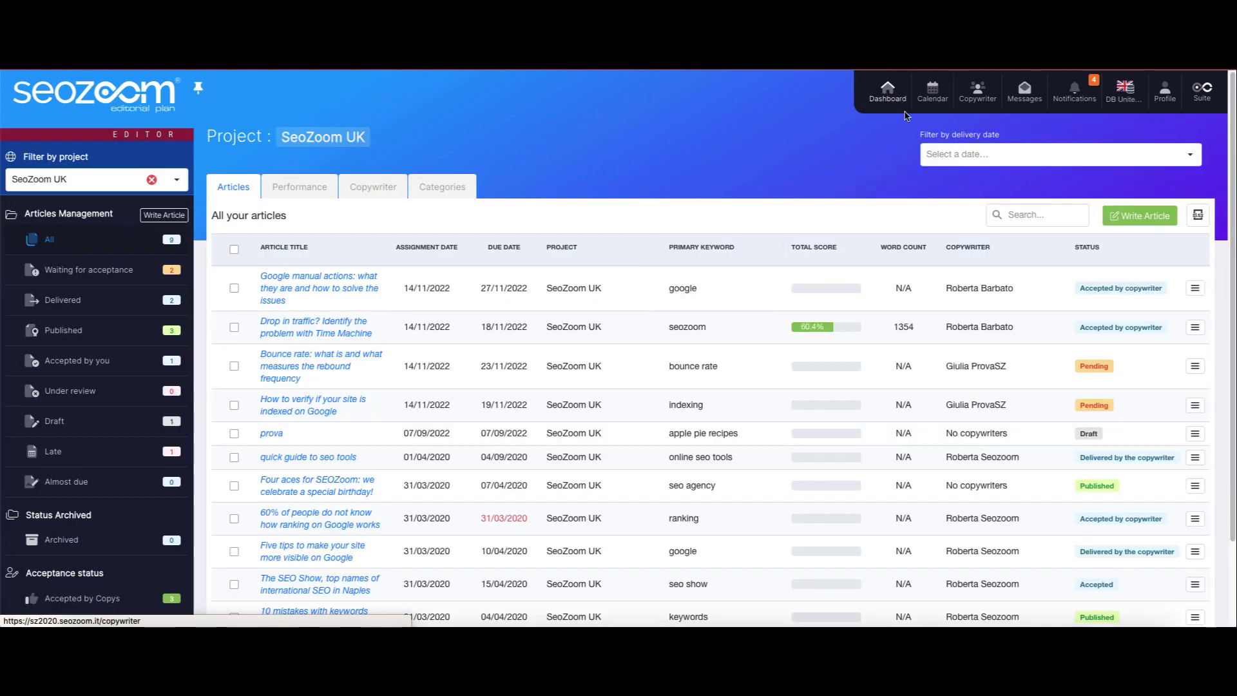
# Open the form for scheduling a new article and examine its keyword fields and its project and category options.
pyautogui.click(1153, 223)
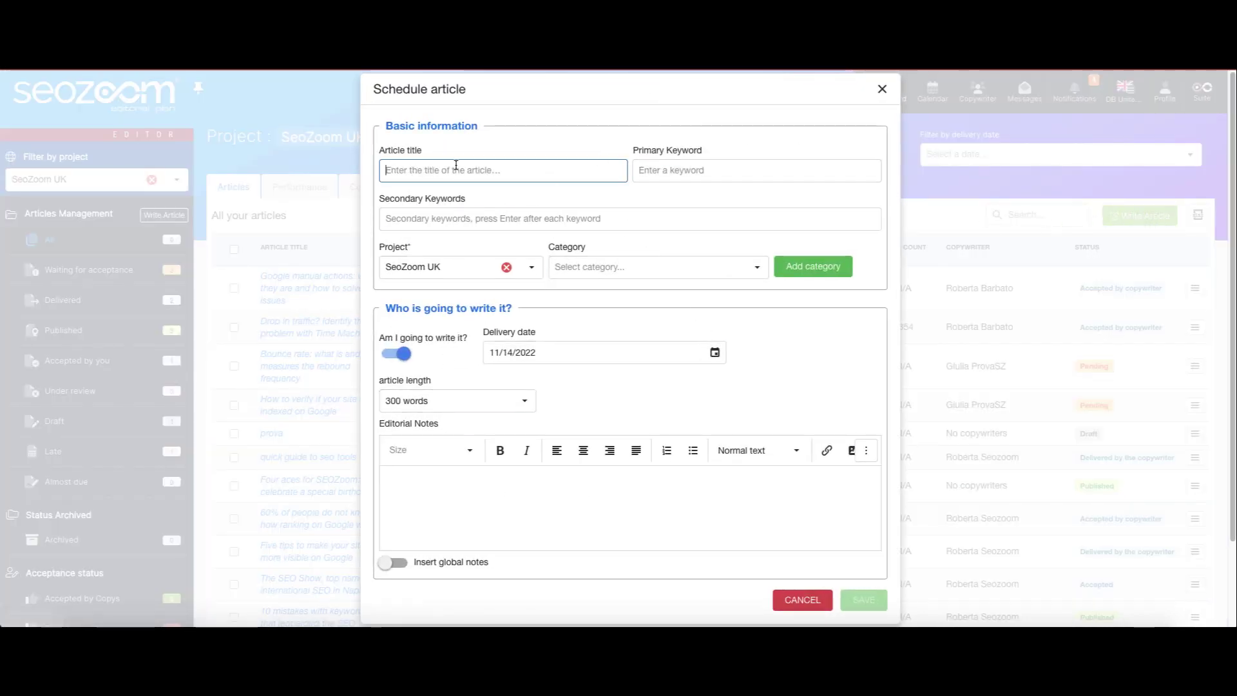
pyautogui.click(752, 169)
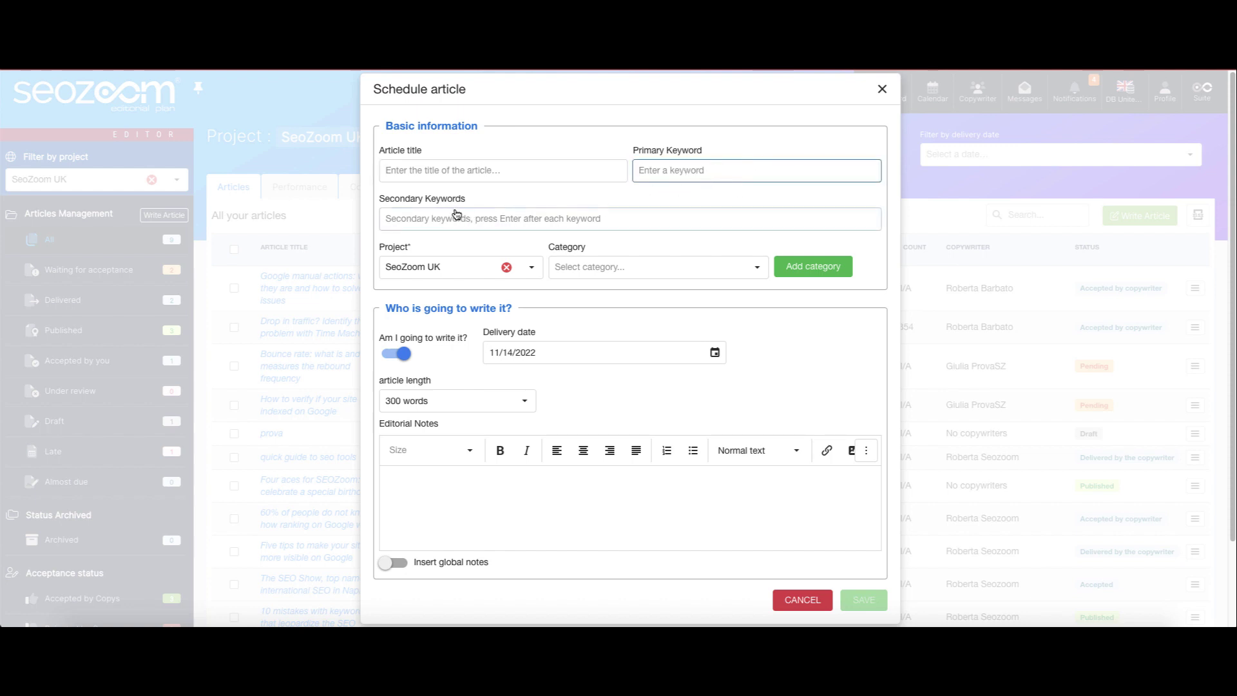
pyautogui.click(532, 268)
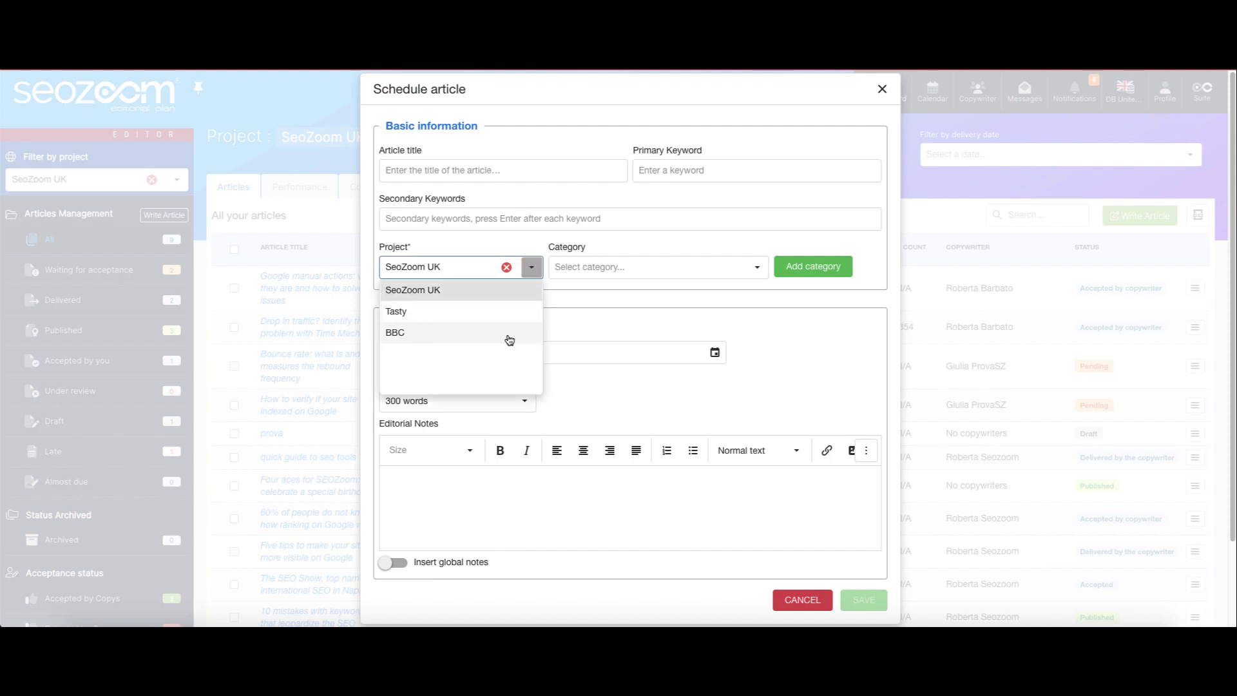
pyautogui.click(533, 270)
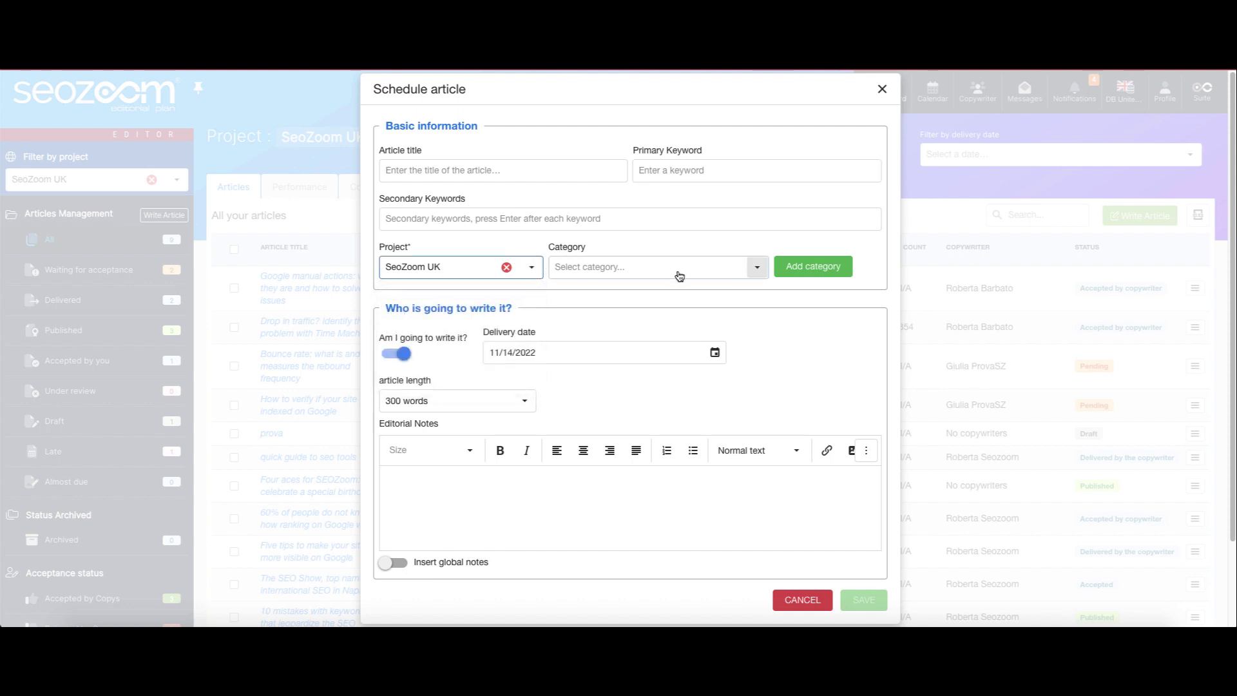
pyautogui.click(758, 272)
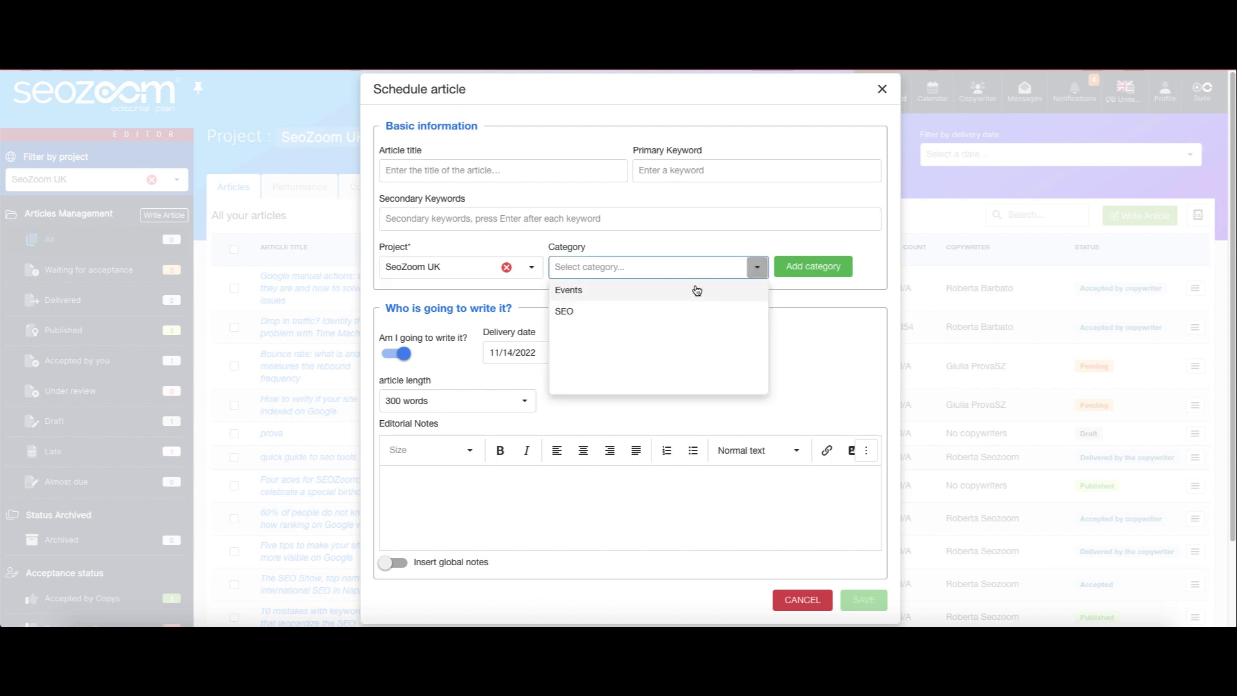
pyautogui.click(758, 269)
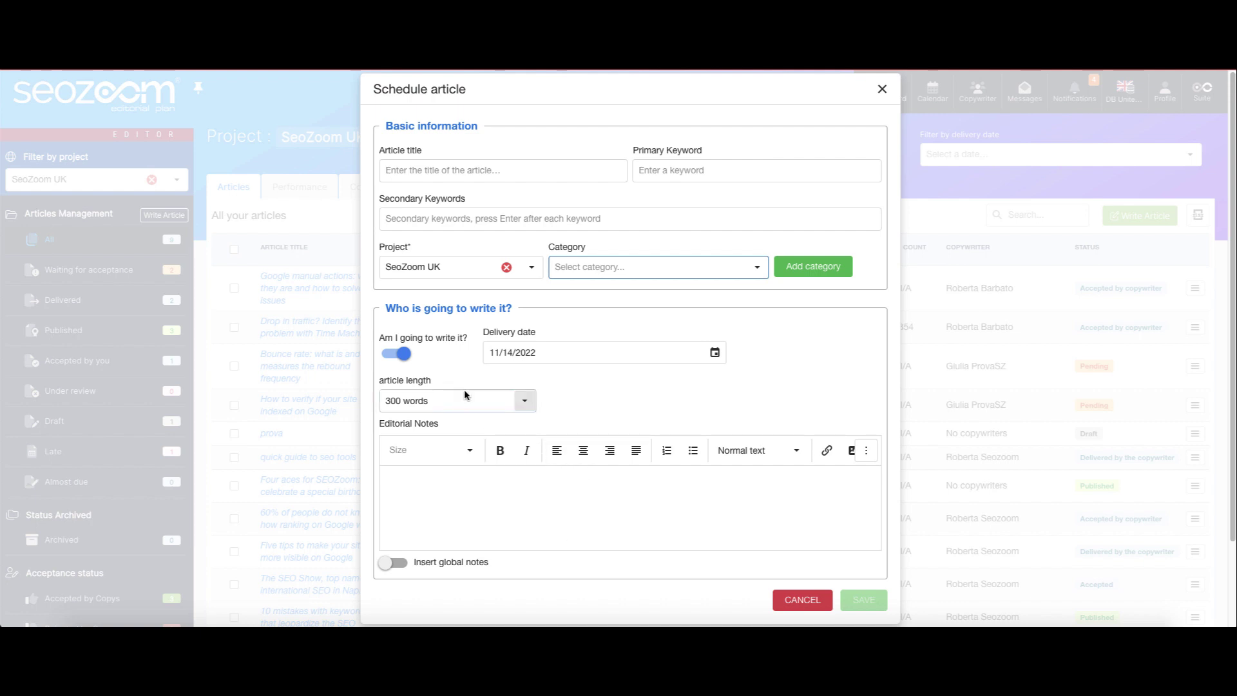
# Assign the new article to a copywriter instead of writing it yourself, and close the form without saving.
pyautogui.click(402, 355)
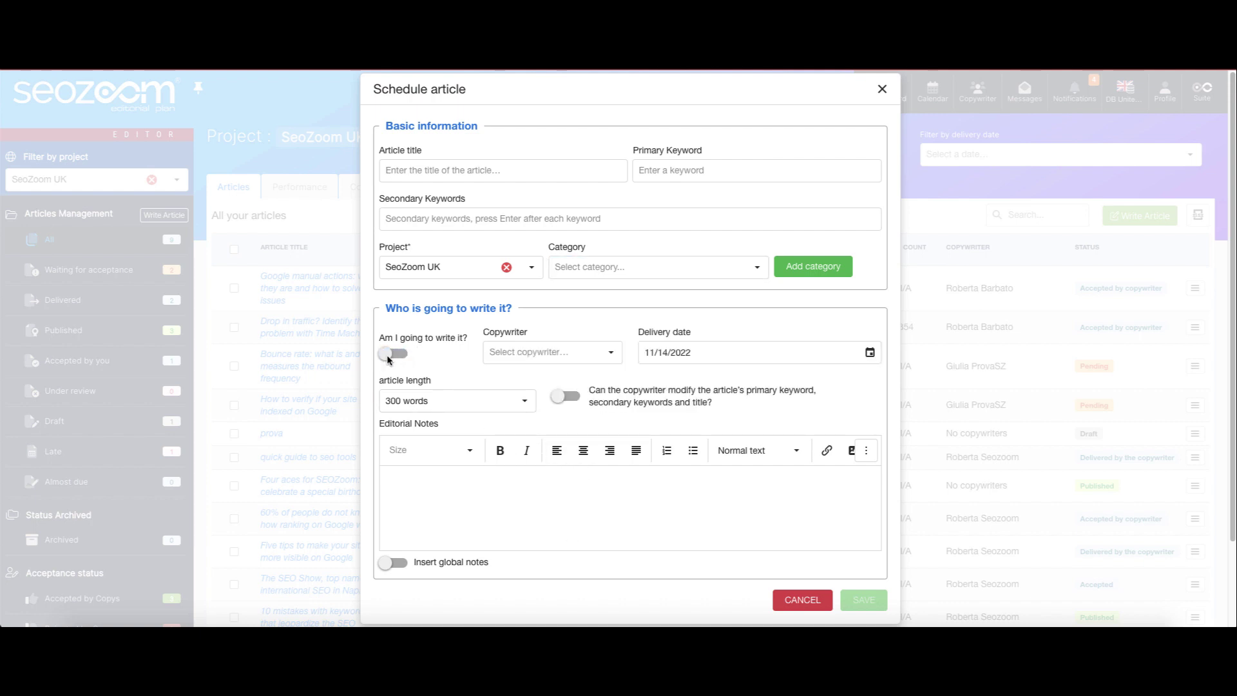
pyautogui.click(610, 352)
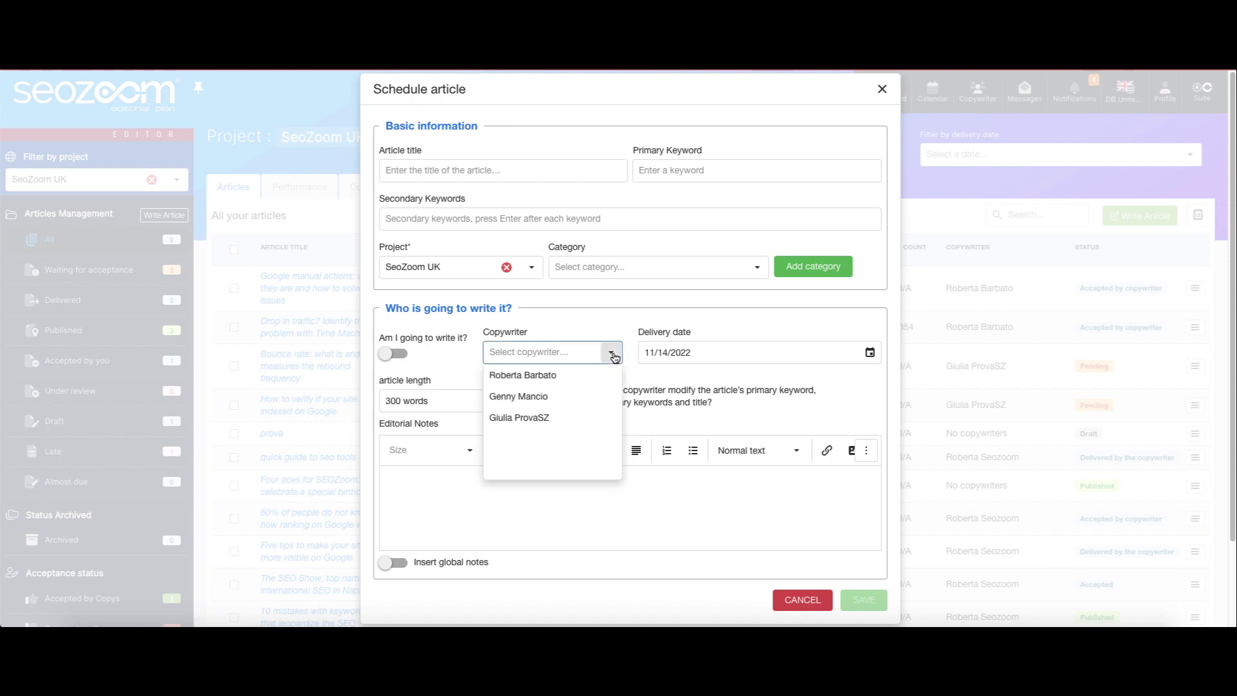
pyautogui.click(550, 376)
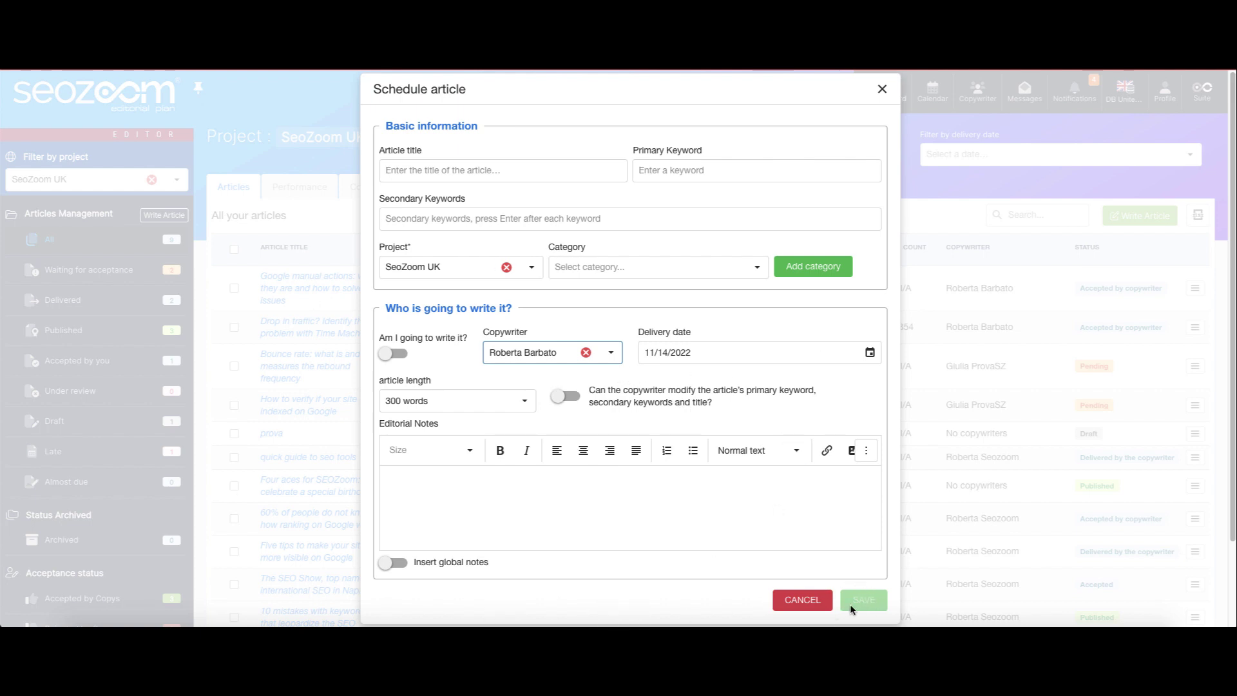
pyautogui.click(882, 89)
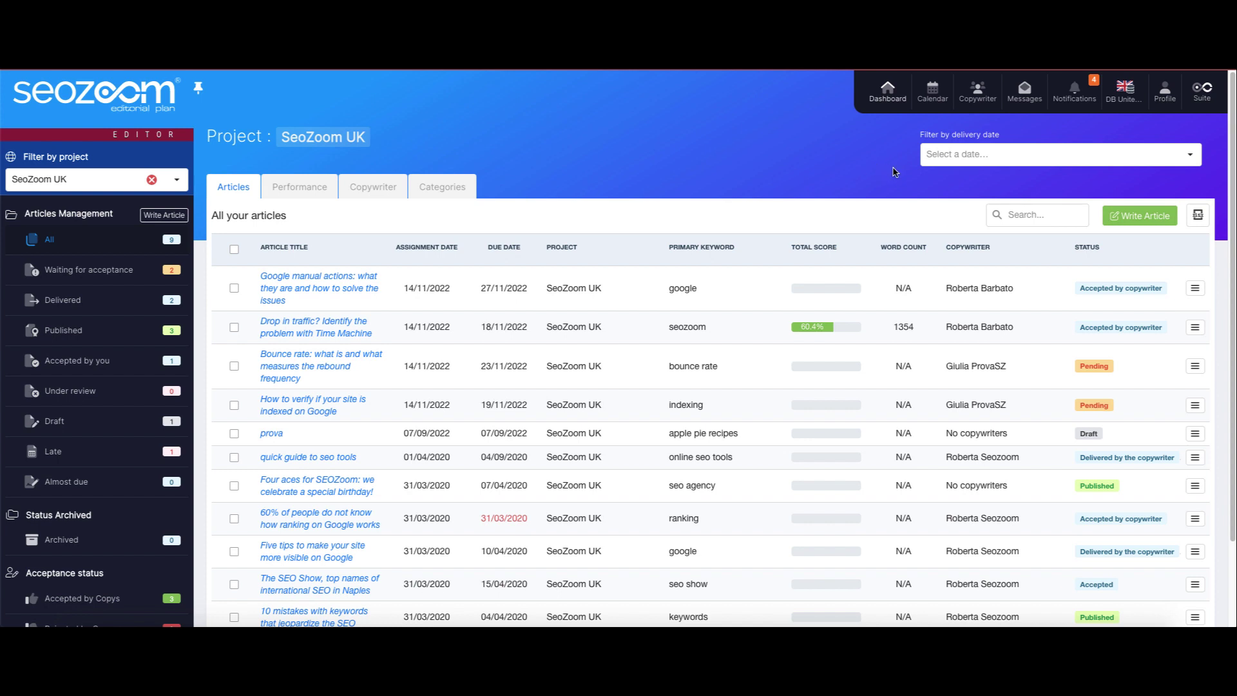
# Examine the status of the project's articles and the available article status filters.
pyautogui.moveTo(1102, 489)
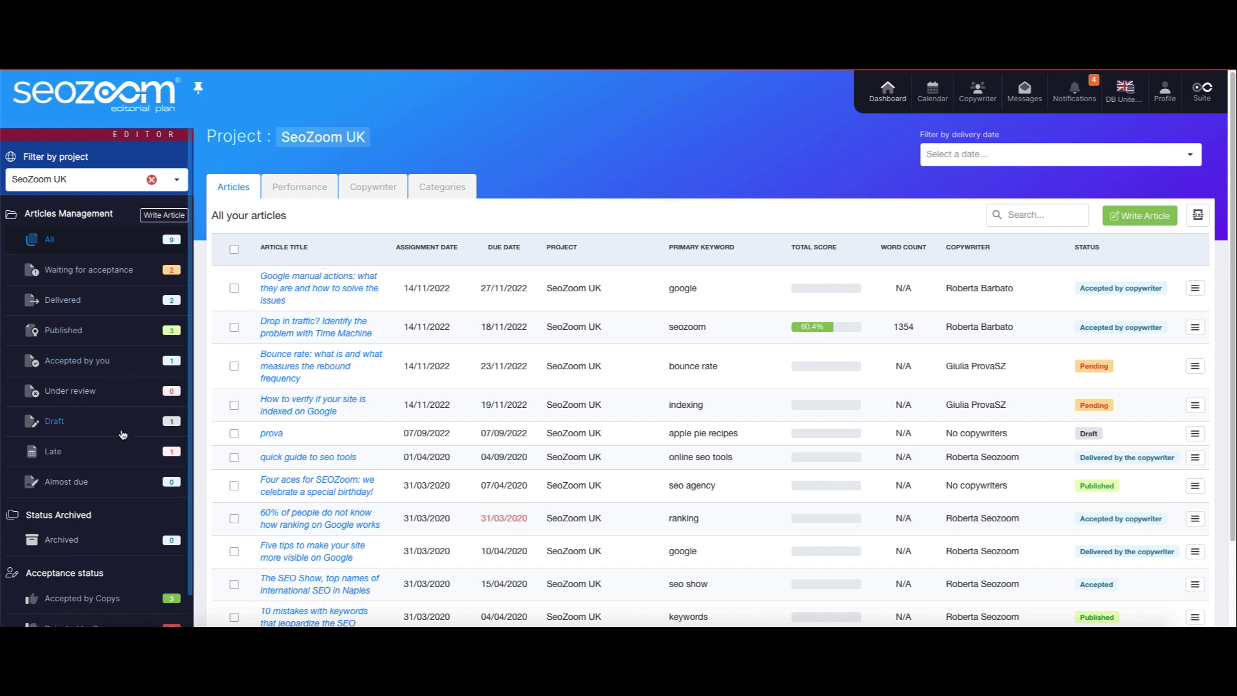
pyautogui.scroll(-1, 84, 506)
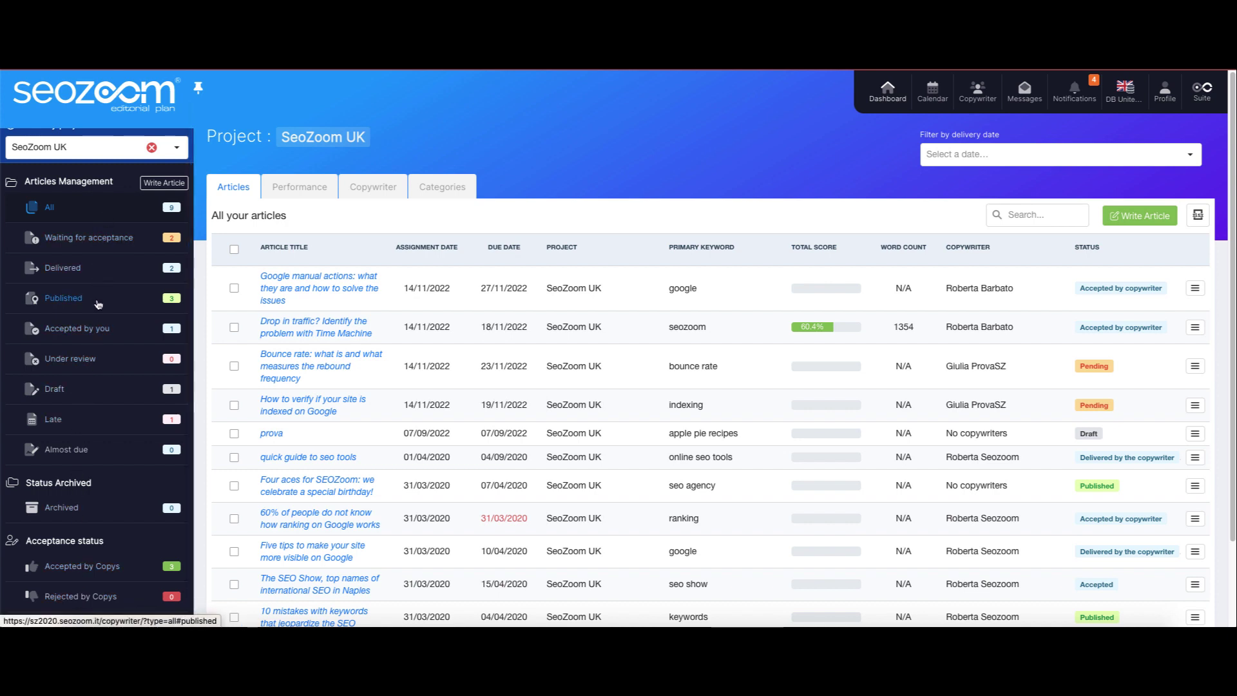
pyautogui.scroll(1, 77, 454)
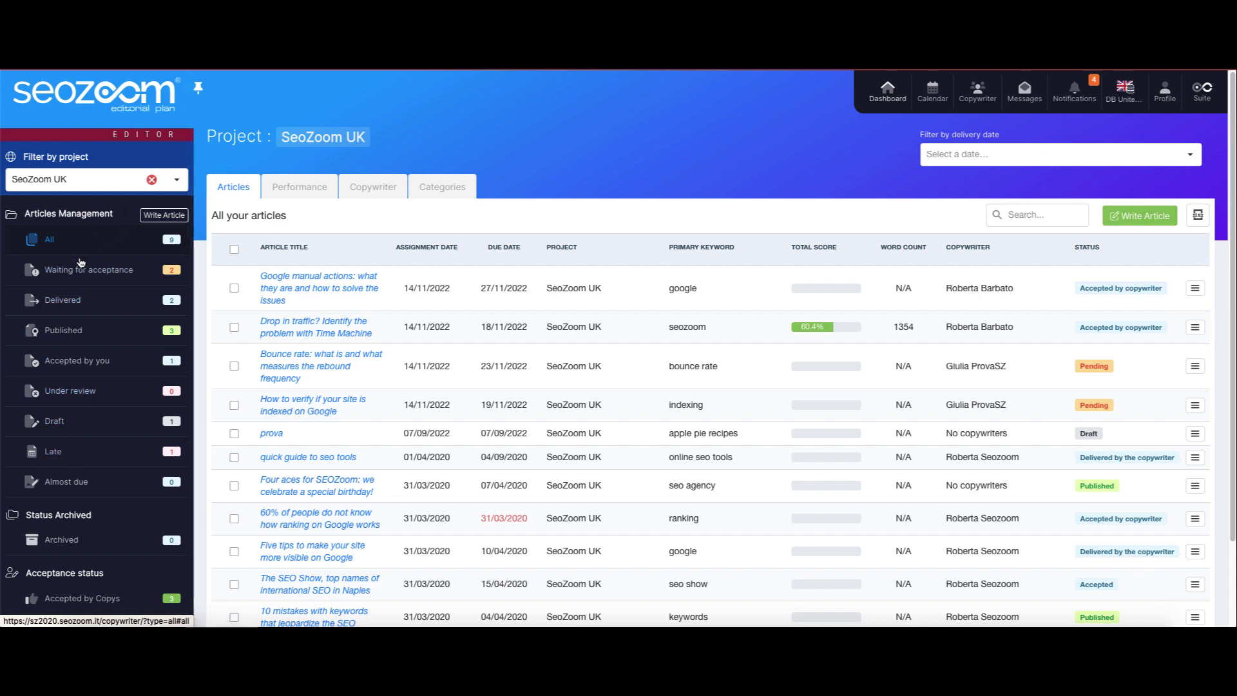
# View the calendar details of "How to verify if your site is indexed on Google" and the Google manual actions article, and return to the dashboard.
pyautogui.click(932, 91)
pyautogui.scroll(-3, 846, 274)
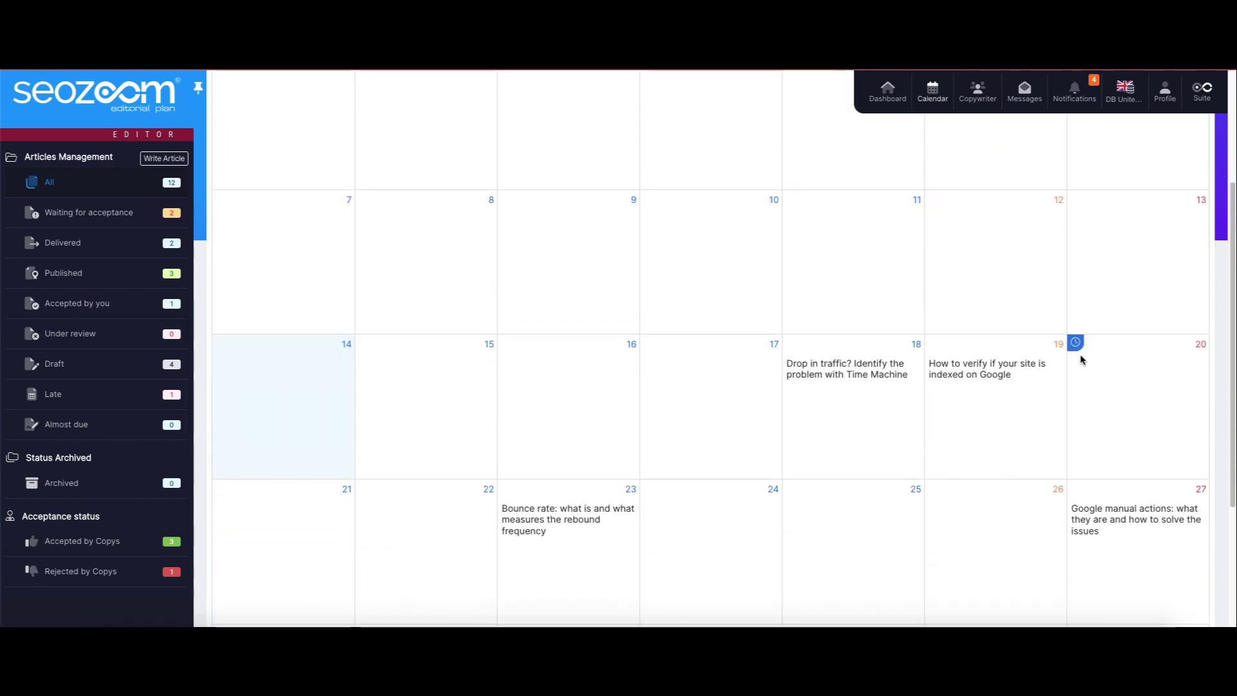
pyautogui.click(978, 377)
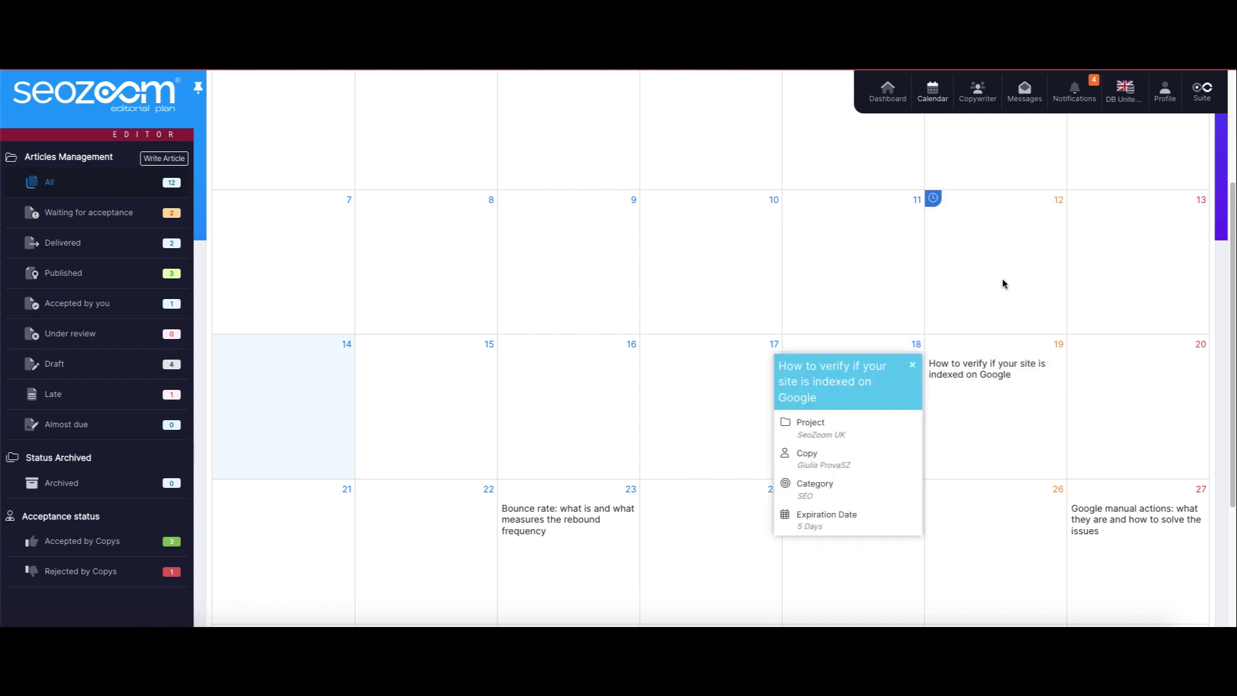
pyautogui.click(1134, 524)
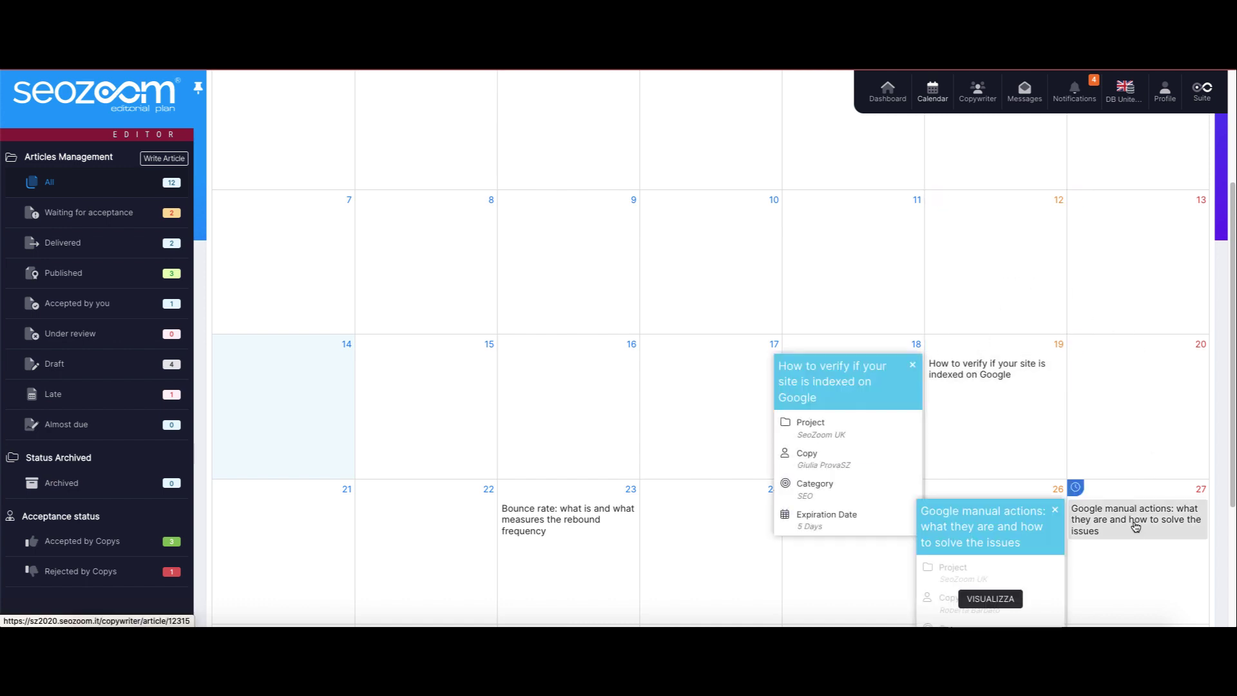
pyautogui.scroll(-2, 1057, 374)
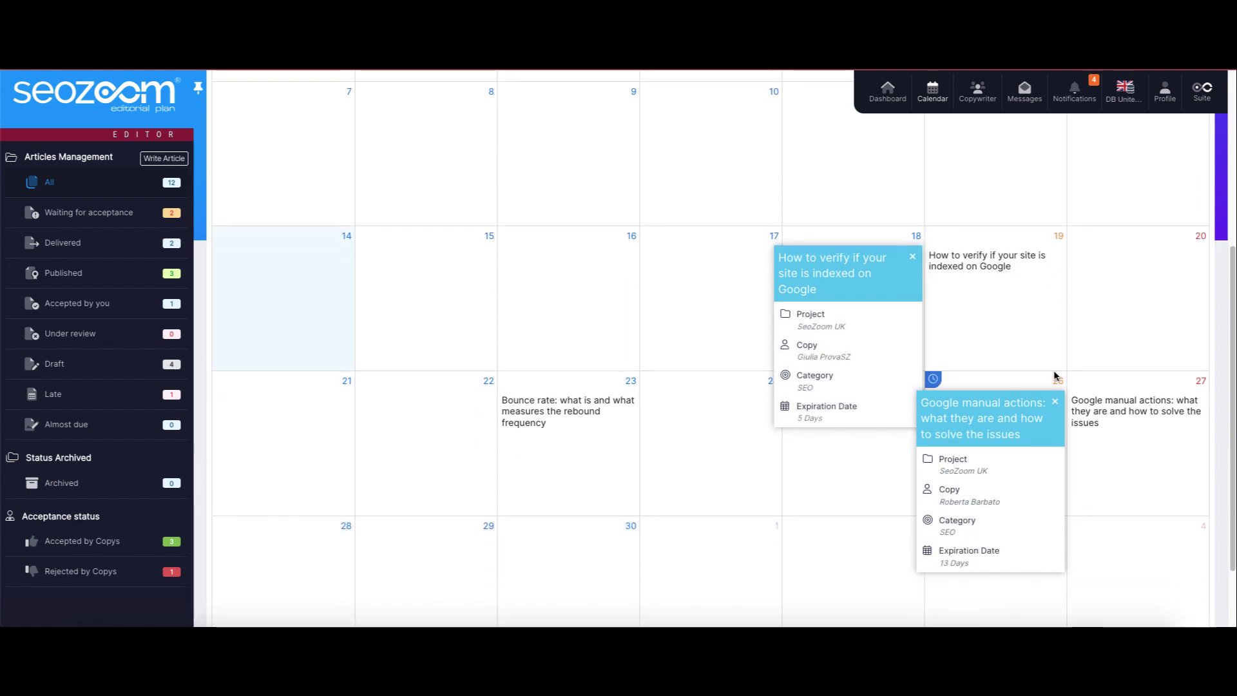
pyautogui.scroll(5, 1055, 375)
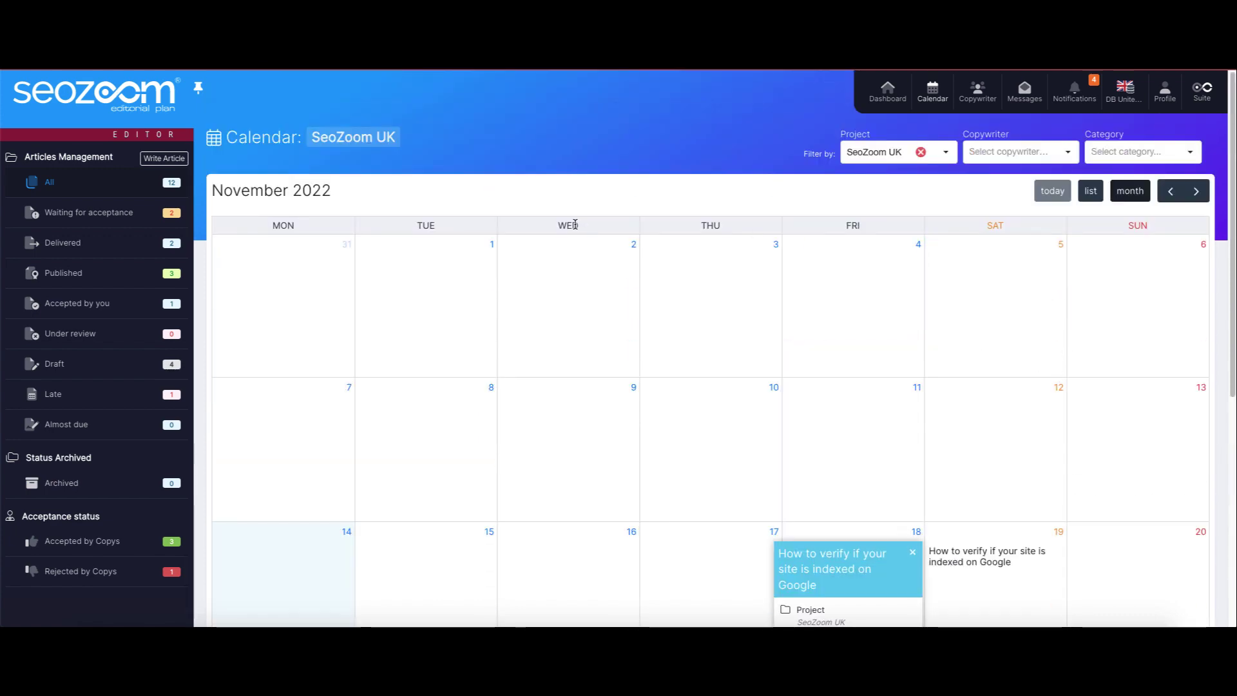
pyautogui.click(884, 94)
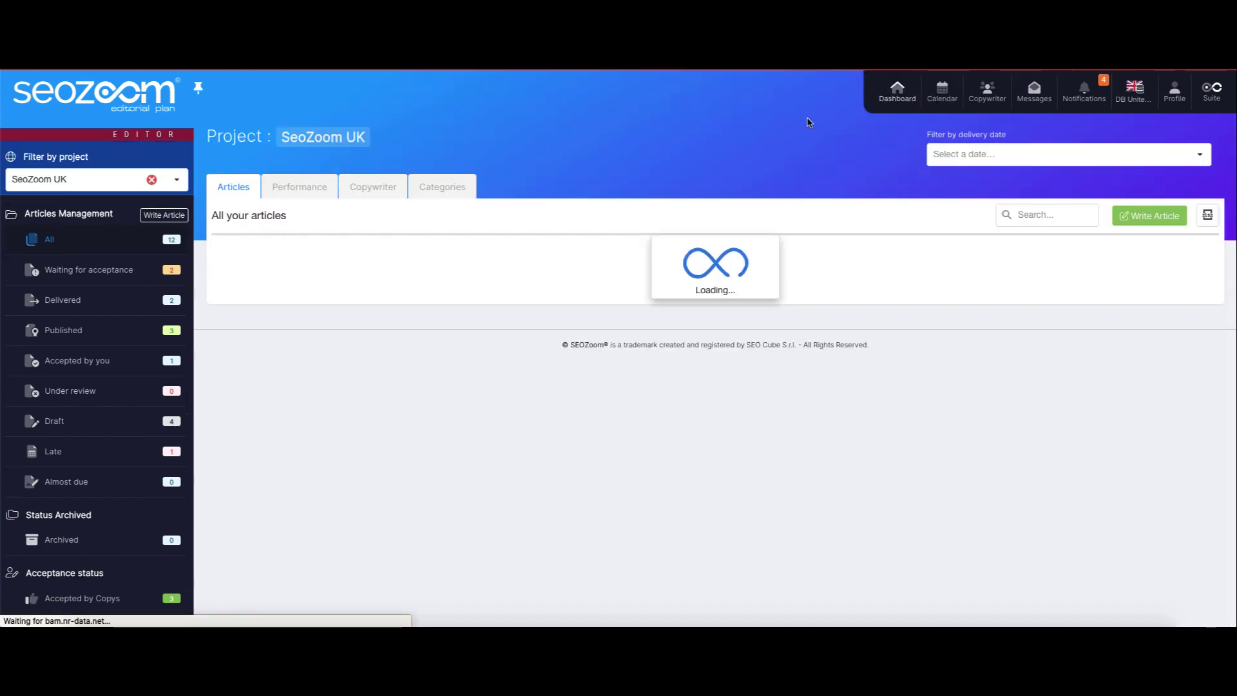
# Open the published article "Four aces for SEOZoom: we celebrate a special birthday!" and examine its details, scores and optimization suggestions.
pyautogui.scroll(-2, 333, 239)
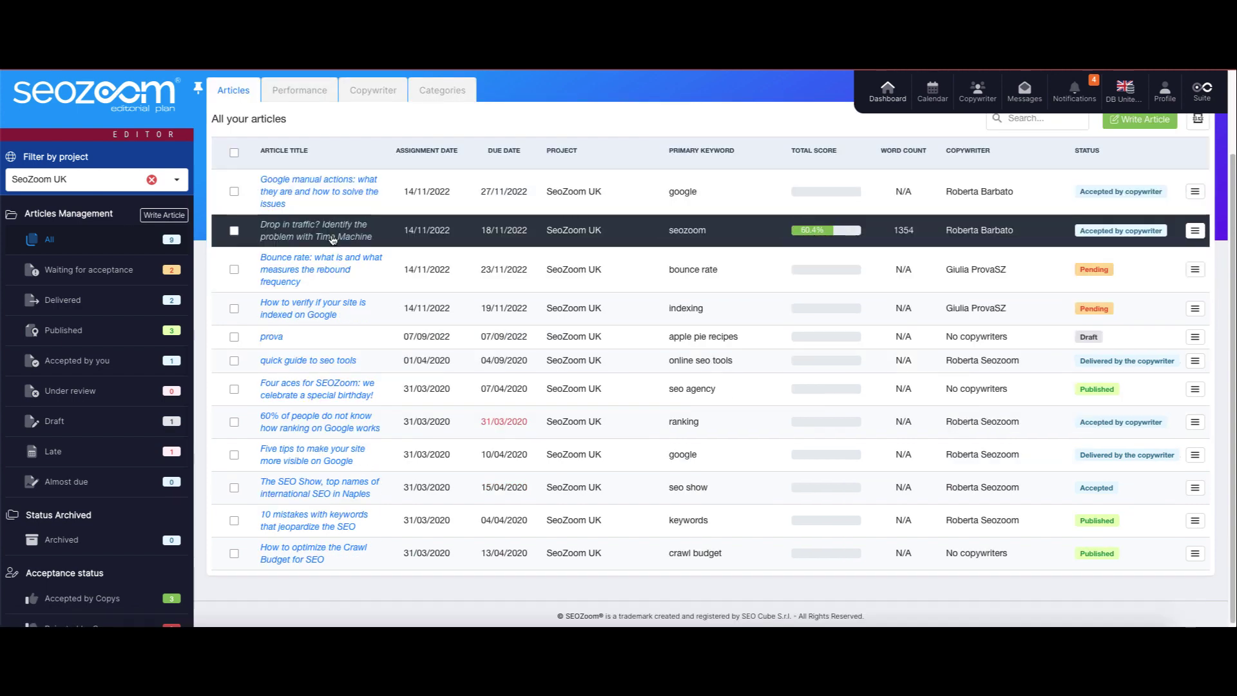
pyautogui.click(318, 389)
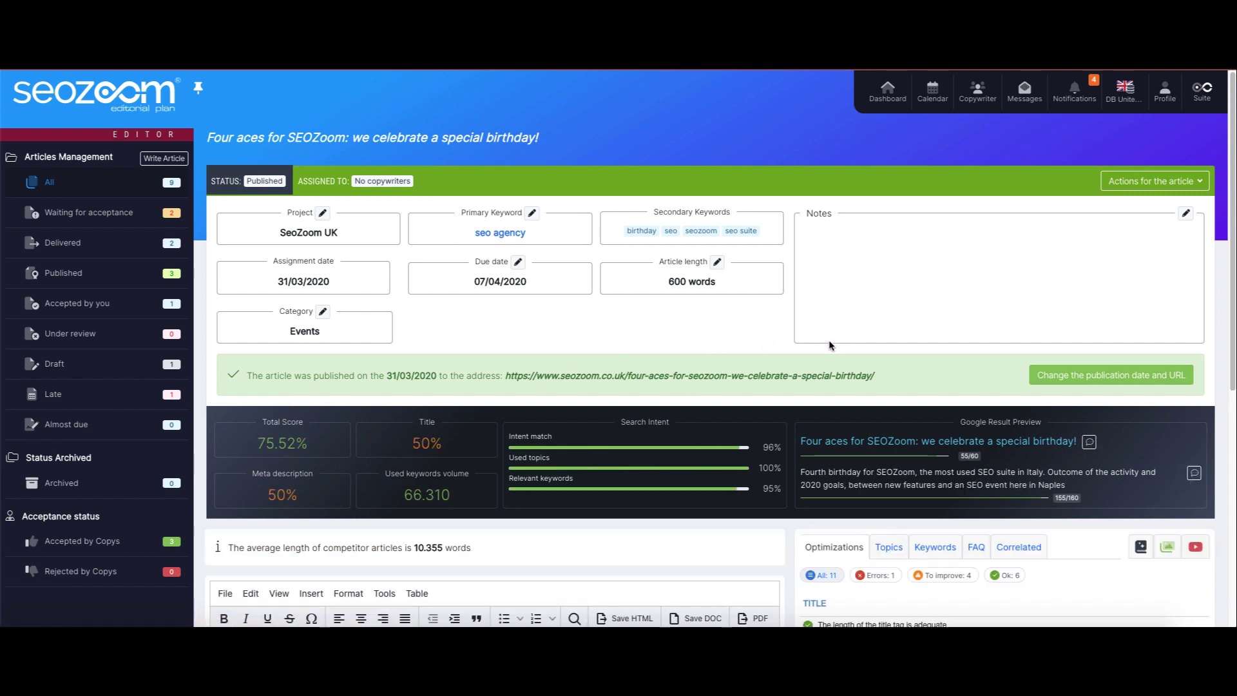
pyautogui.scroll(-3, 830, 345)
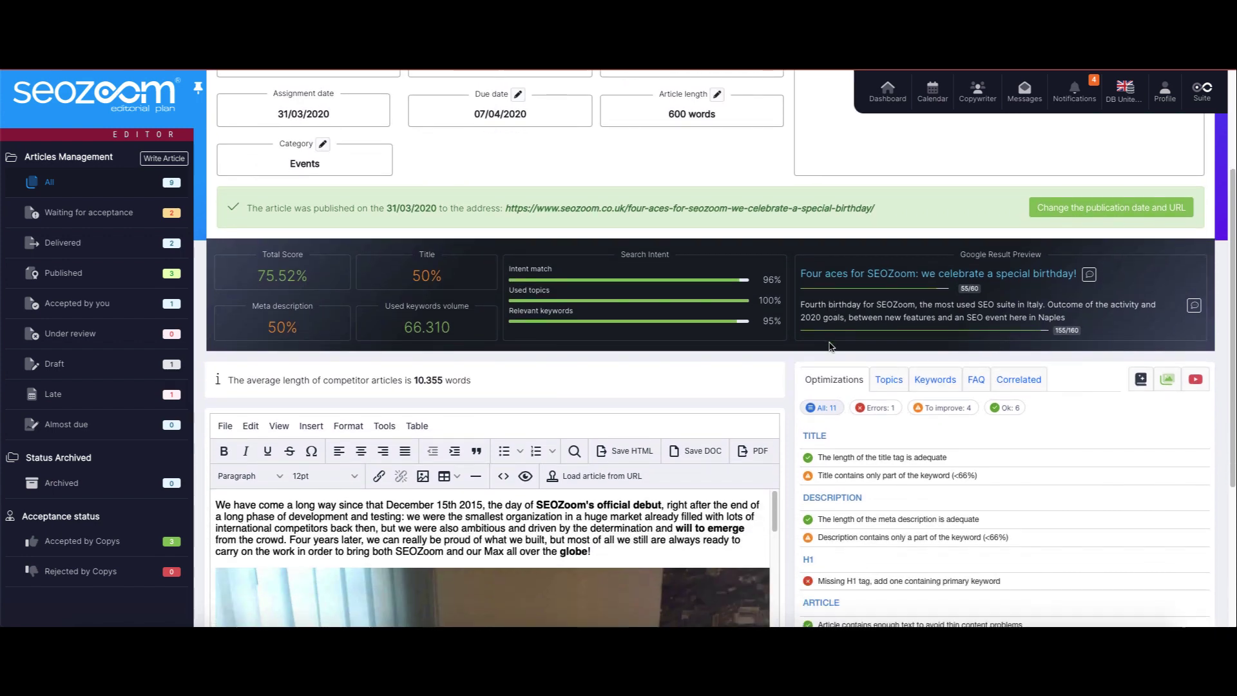
pyautogui.scroll(-1, 830, 346)
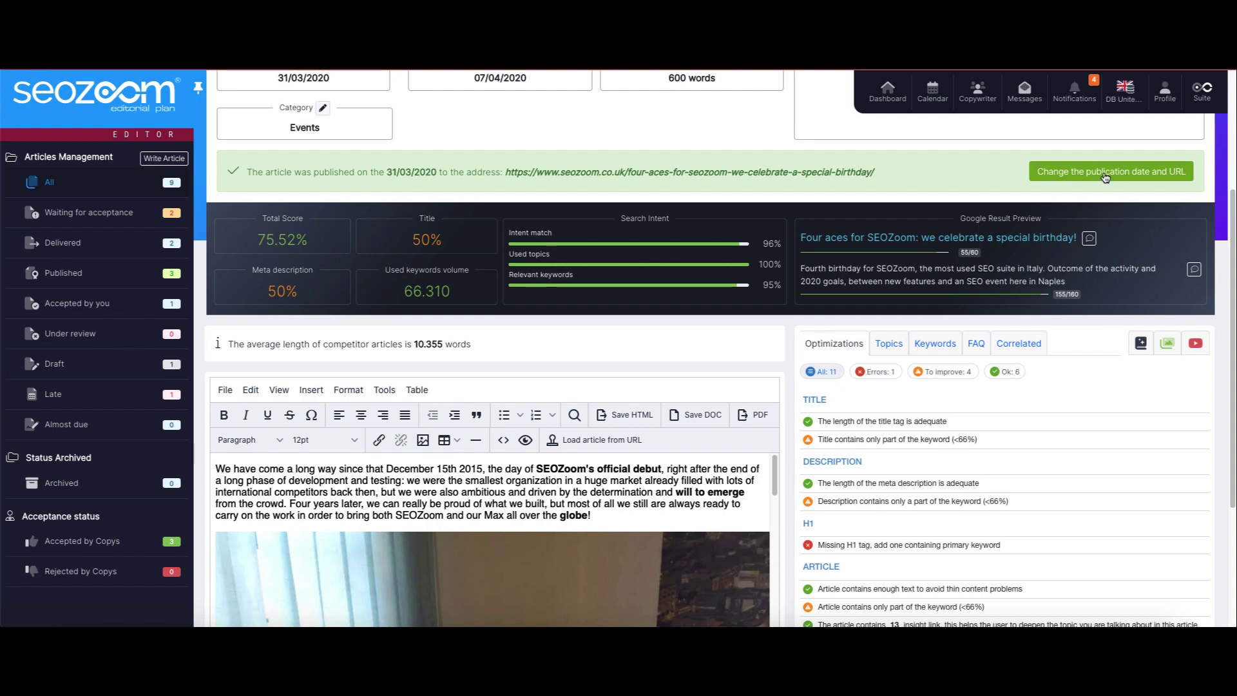
# View the form for changing the article's publication date and URL without saving, and return to the project's article list.
pyautogui.click(1119, 174)
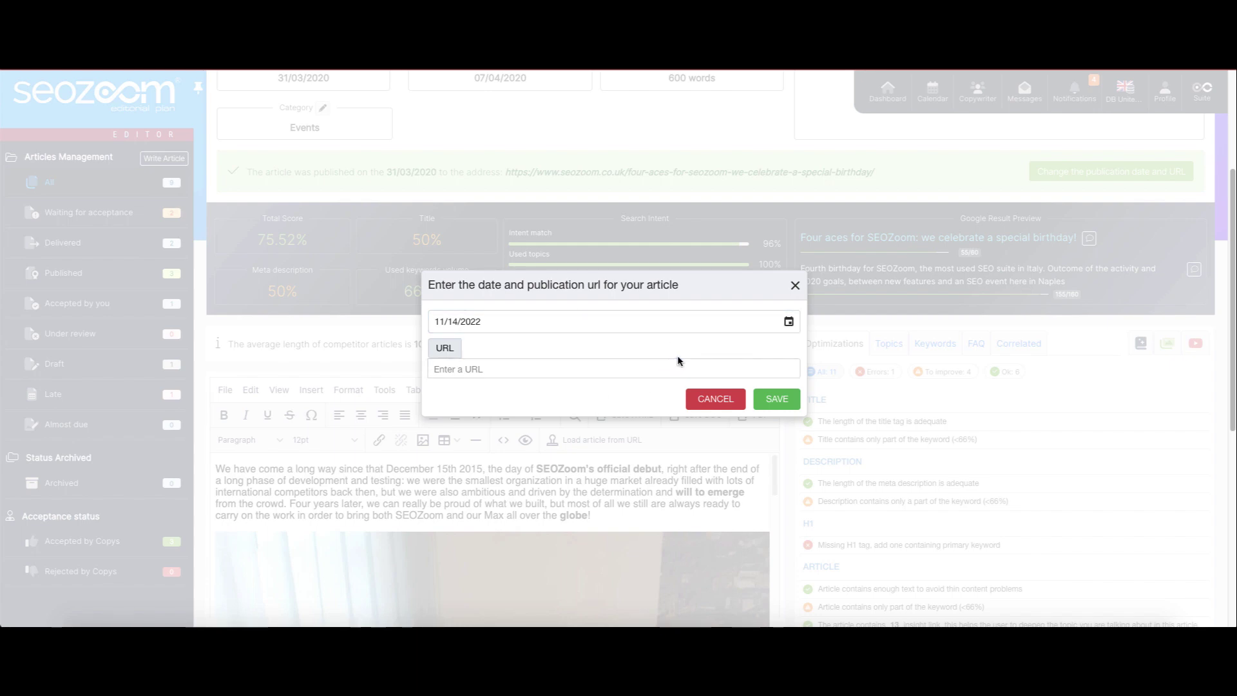
pyautogui.click(795, 284)
pyautogui.scroll(3, 234, 230)
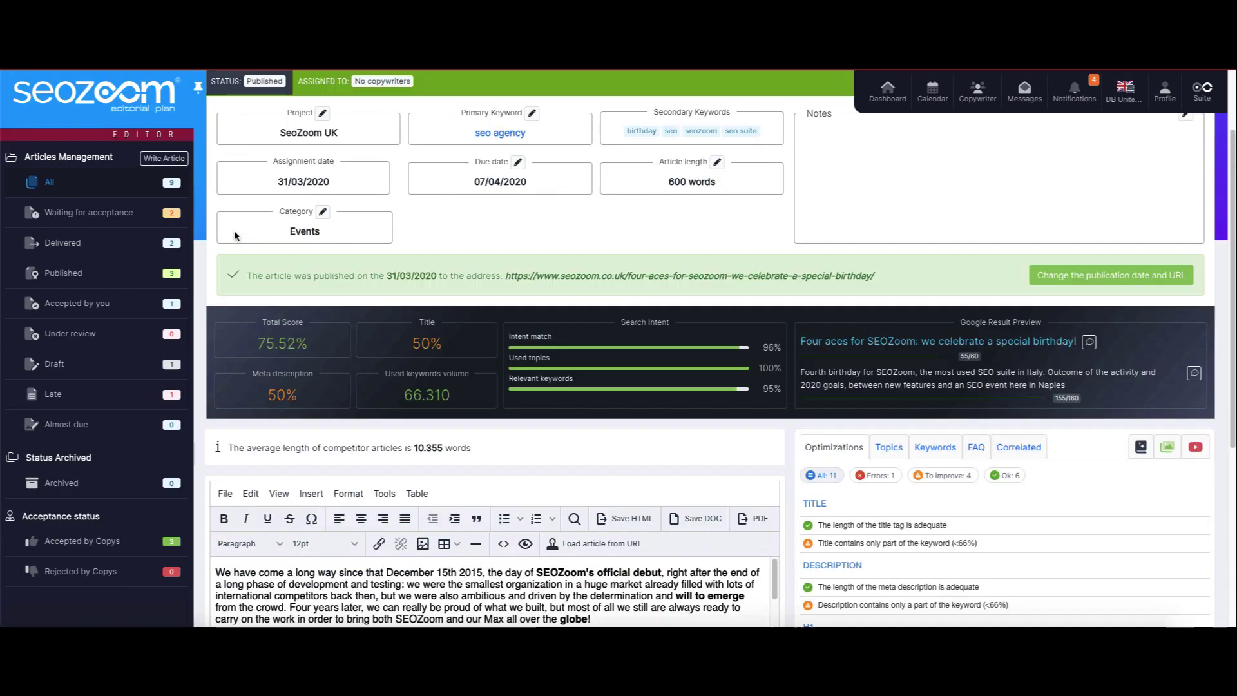
pyautogui.click(63, 192)
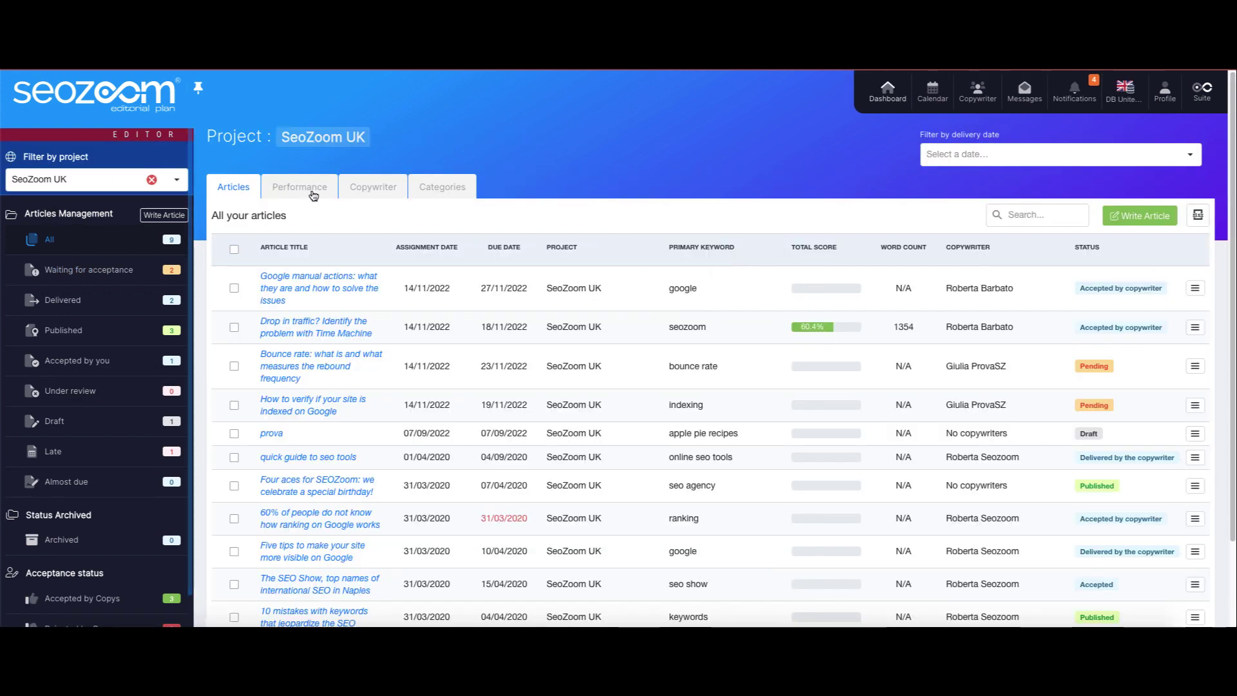
# Examine the SeoZoom UK project's performance figures and its charts on categories, copywriter activity, late deliveries and days behind.
pyautogui.click(314, 194)
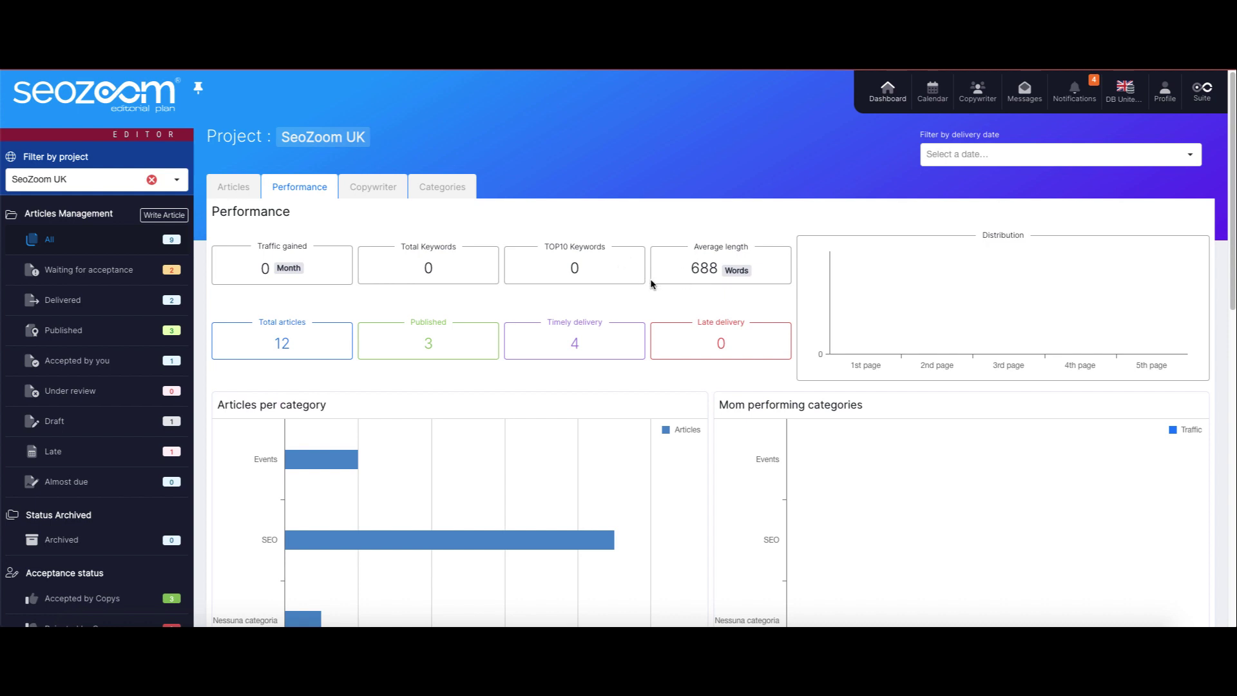
pyautogui.scroll(-1, 652, 284)
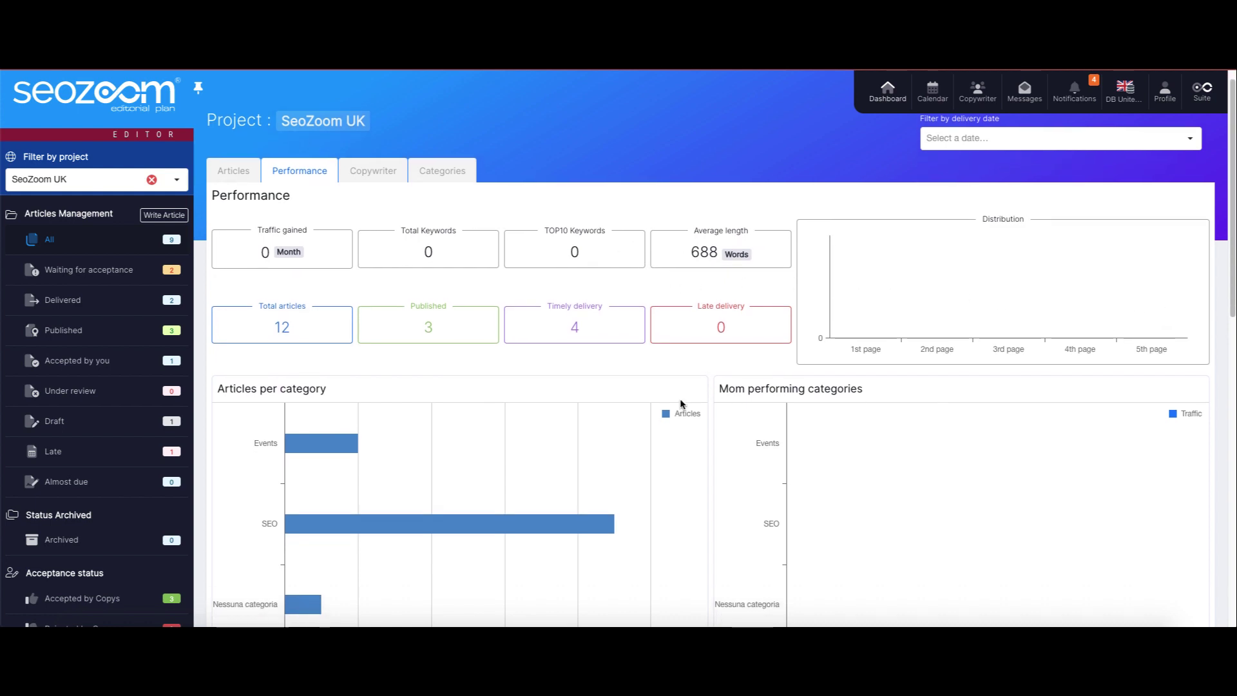
pyautogui.scroll(-6, 682, 357)
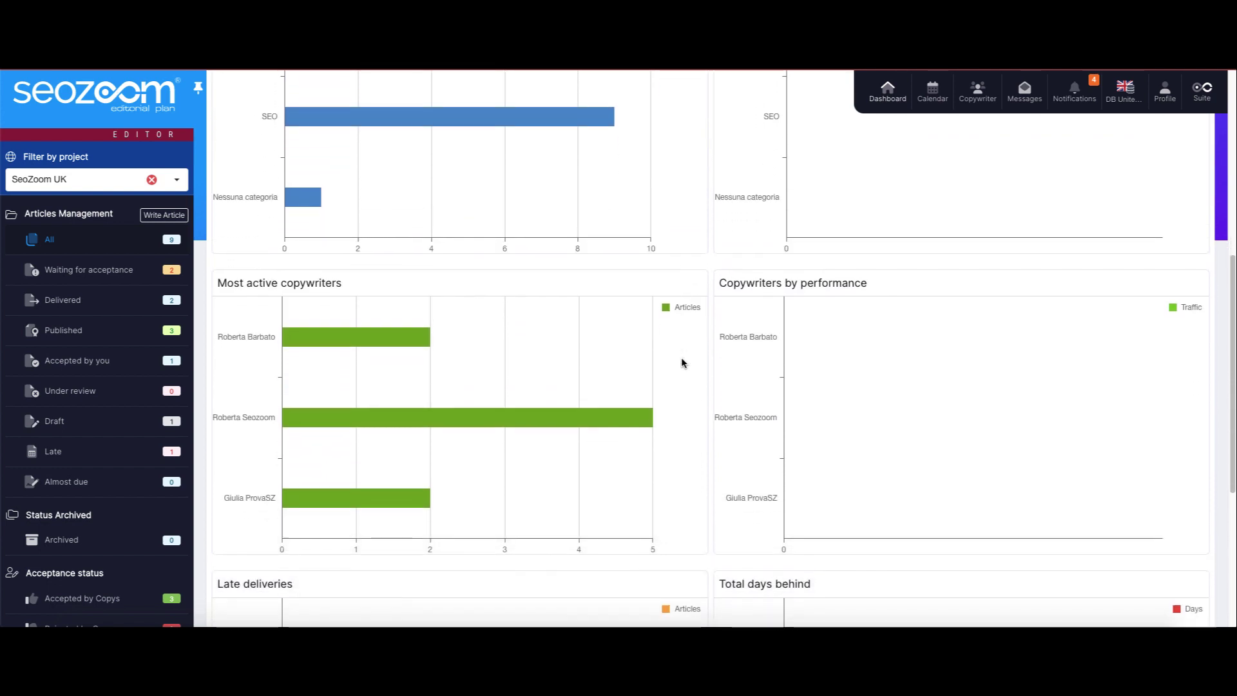
pyautogui.scroll(-1, 681, 363)
pyautogui.scroll(-1, 713, 395)
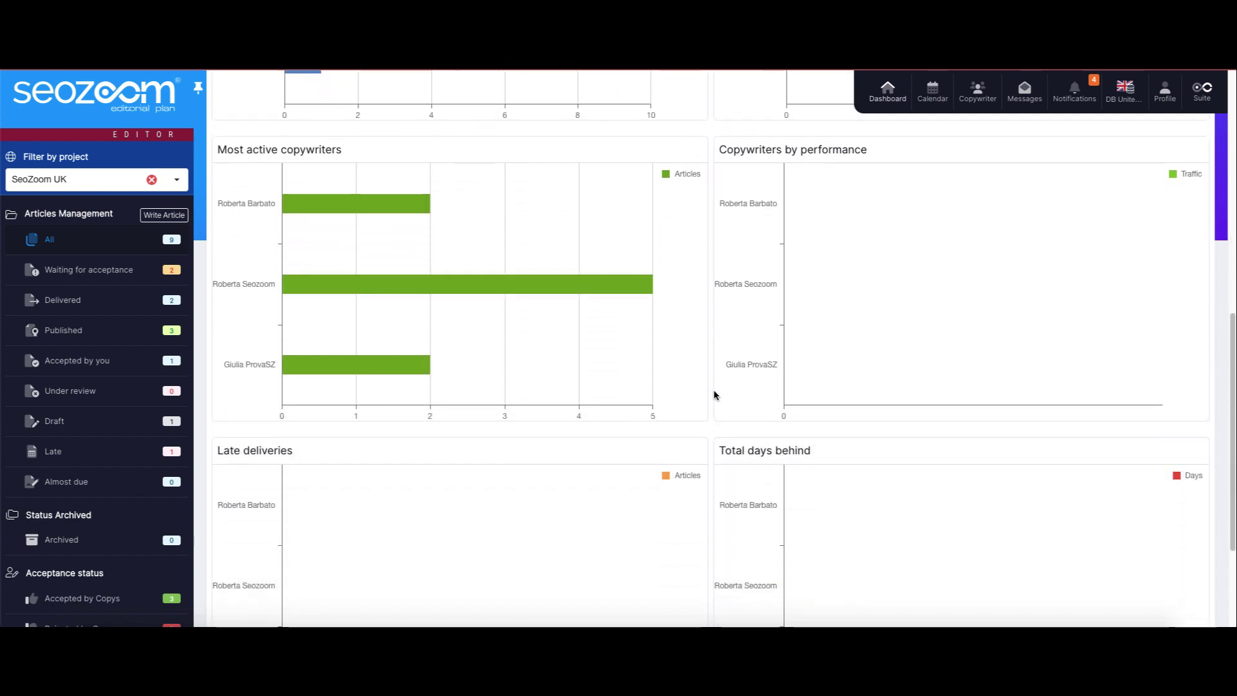
pyautogui.scroll(-3, 714, 391)
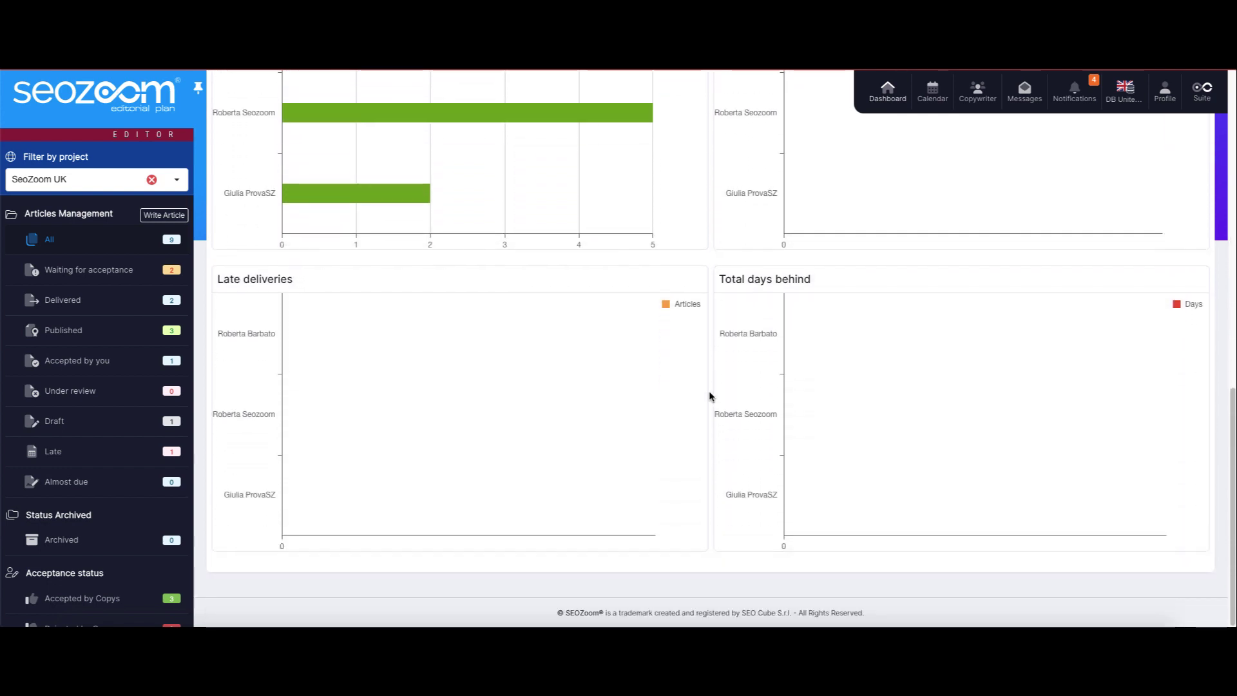
pyautogui.scroll(7, 709, 391)
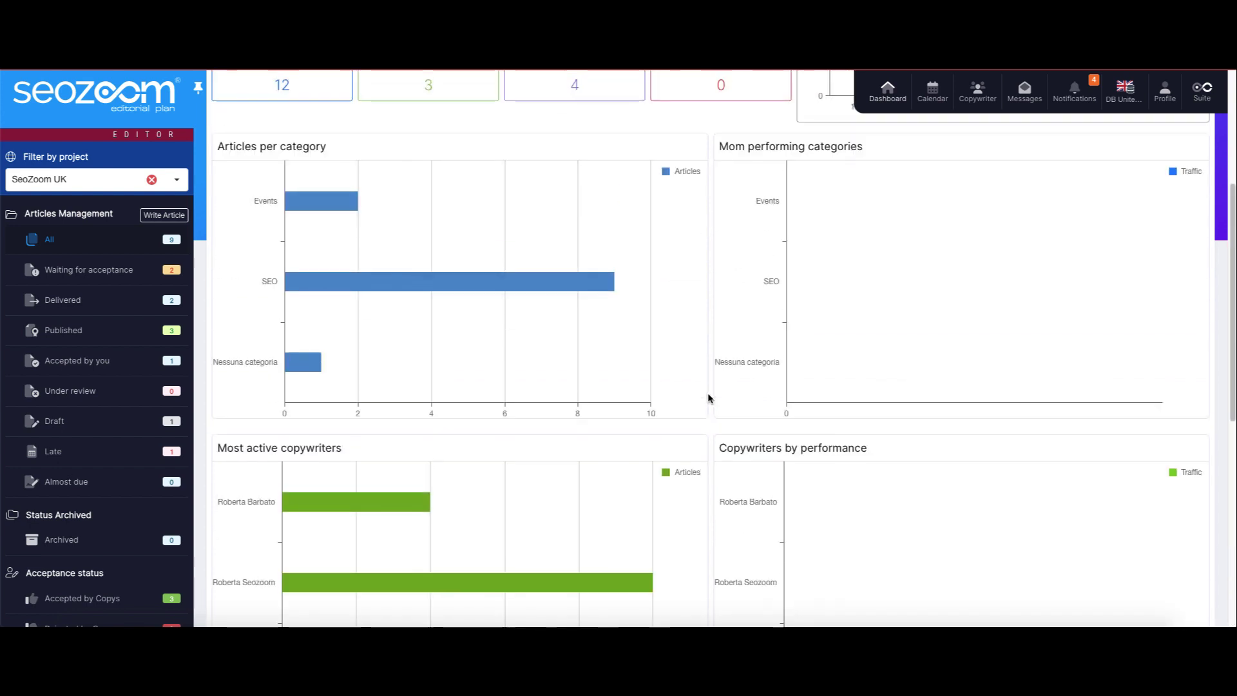
pyautogui.scroll(4, 707, 394)
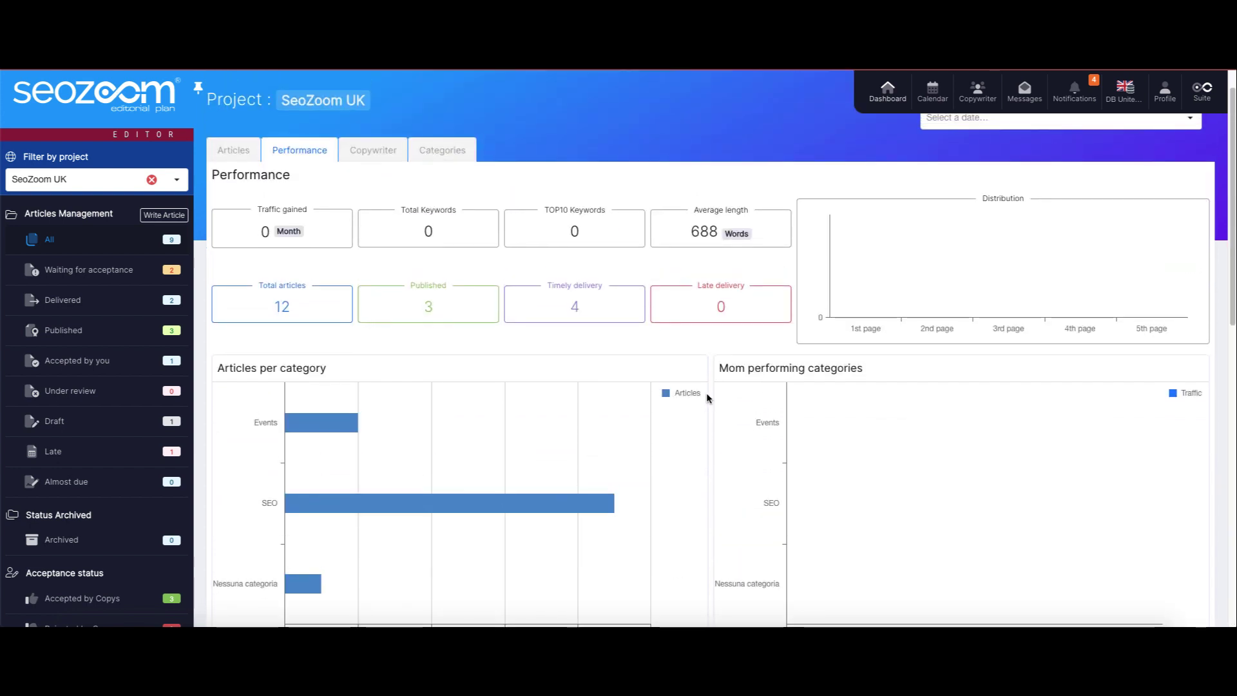
pyautogui.scroll(1, 706, 392)
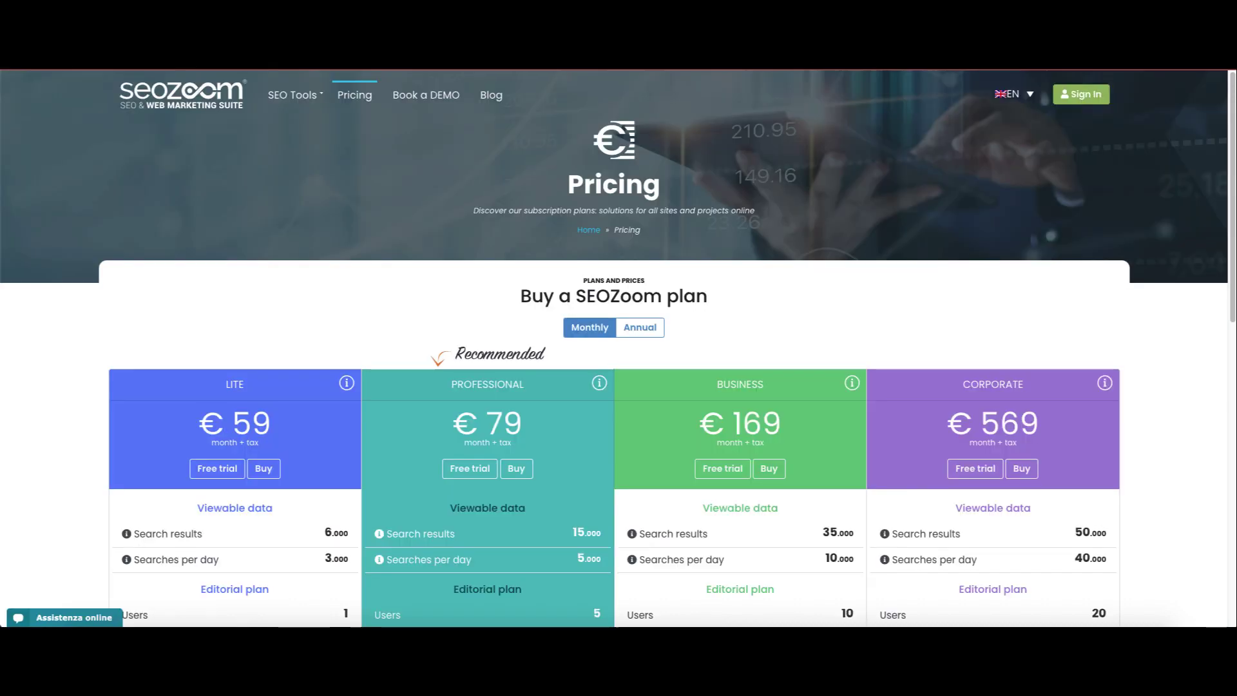
# Compare the Editorial Plan users and project limits of the Lite, Professional, Business and Corporate plans on the SEOZoom pricing page.
pyautogui.scroll(-3, 725, 261)
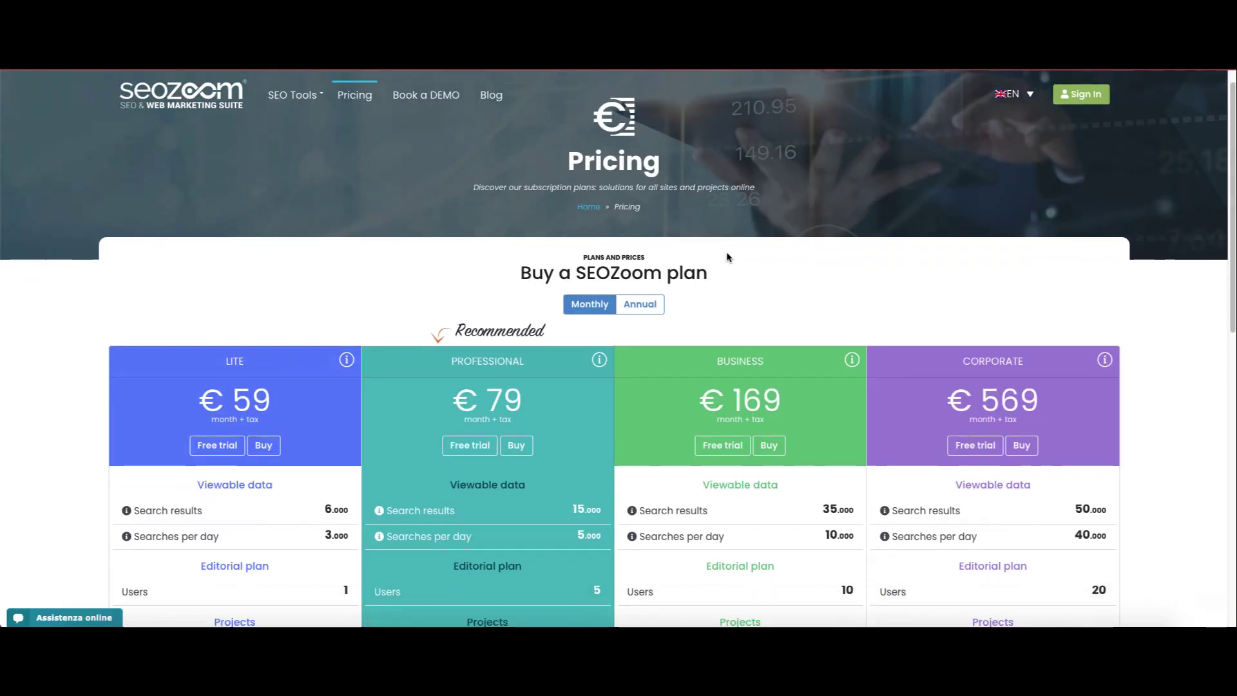
pyautogui.scroll(-1, 725, 261)
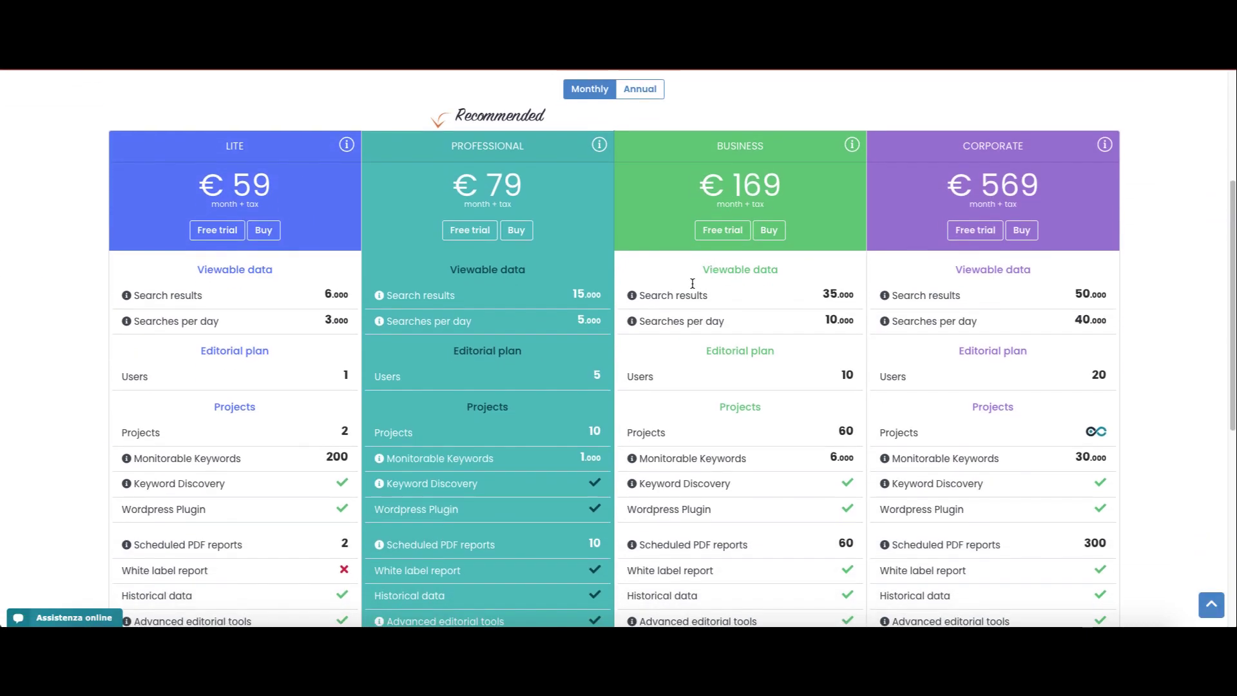
pyautogui.scroll(-1, 611, 362)
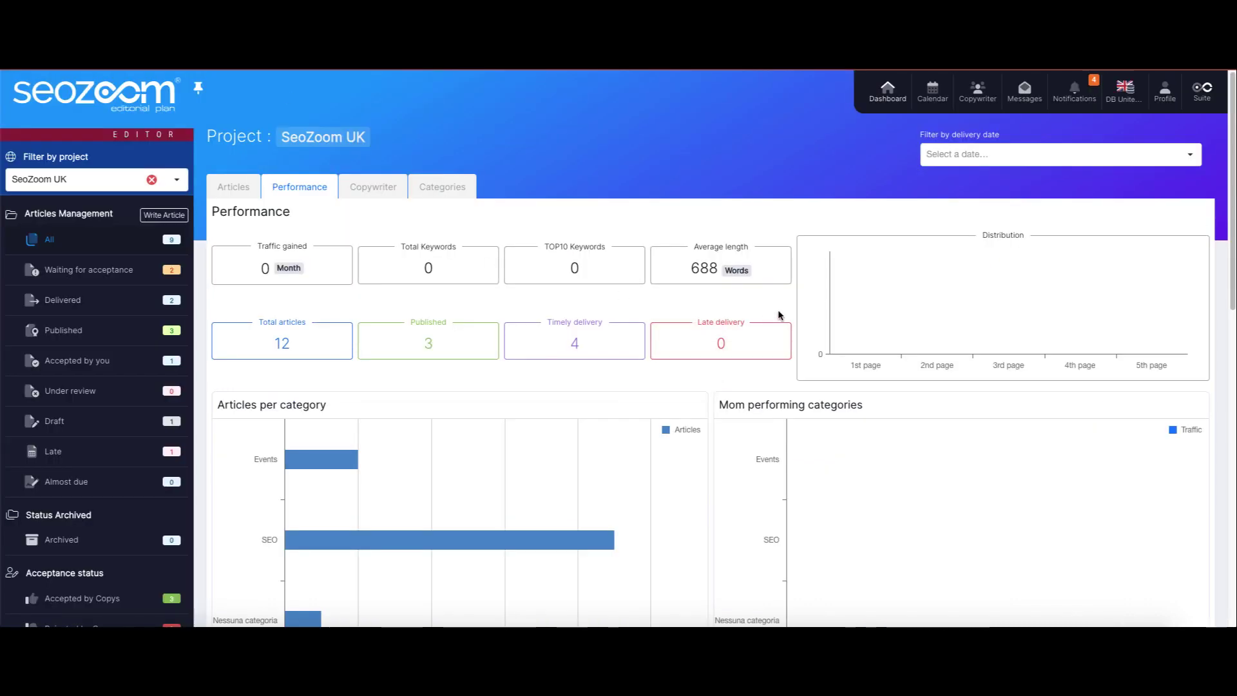
# Review the editor's received notifications about articles and copywriters, and view the country databases available for selection.
pyautogui.scroll(-4, 780, 315)
pyautogui.scroll(4, 818, 284)
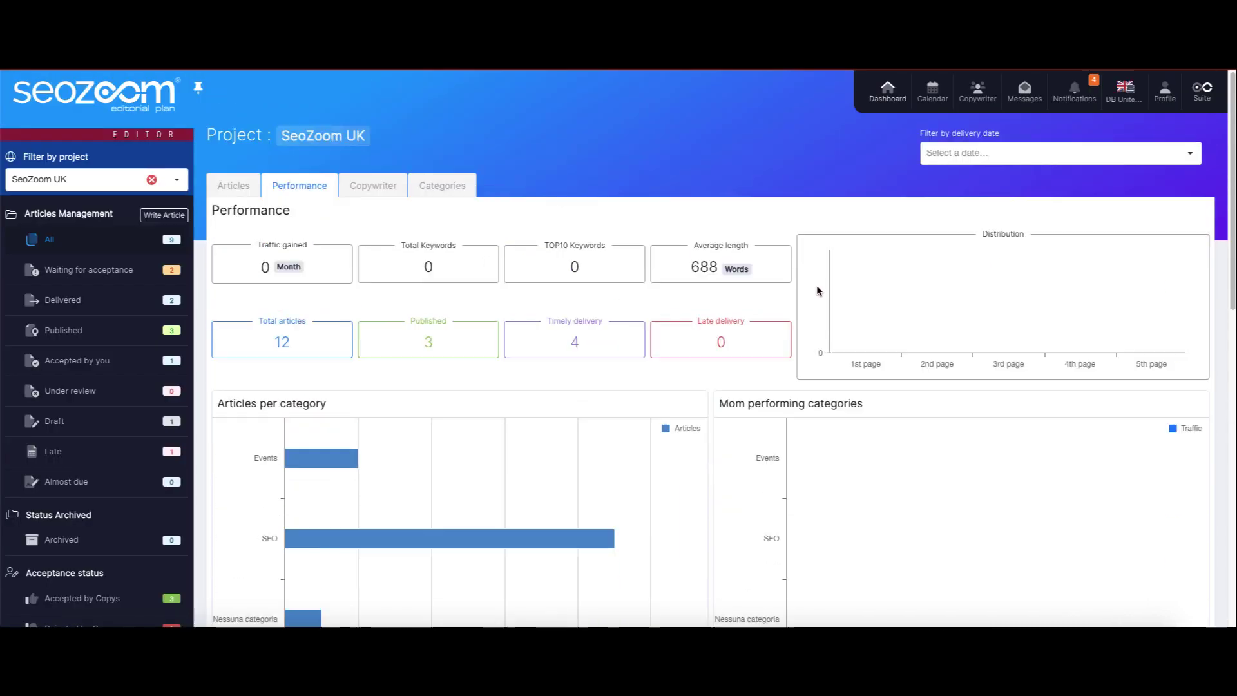
pyautogui.click(1072, 96)
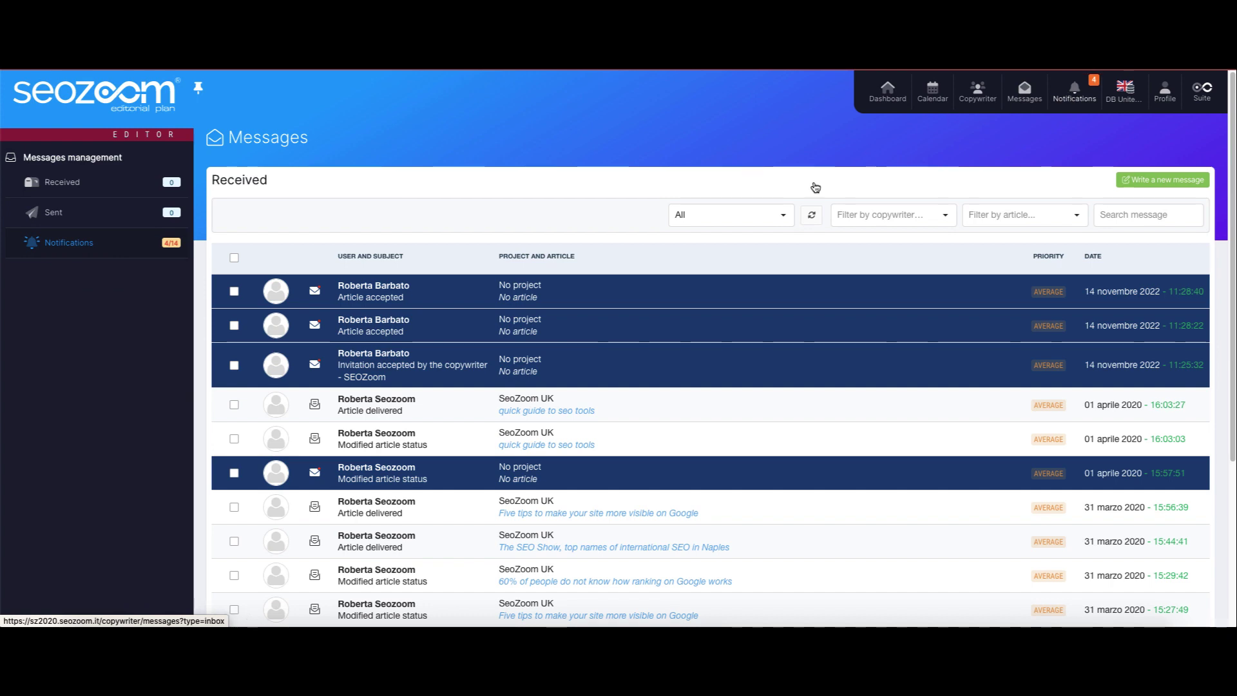
pyautogui.scroll(-3, 576, 359)
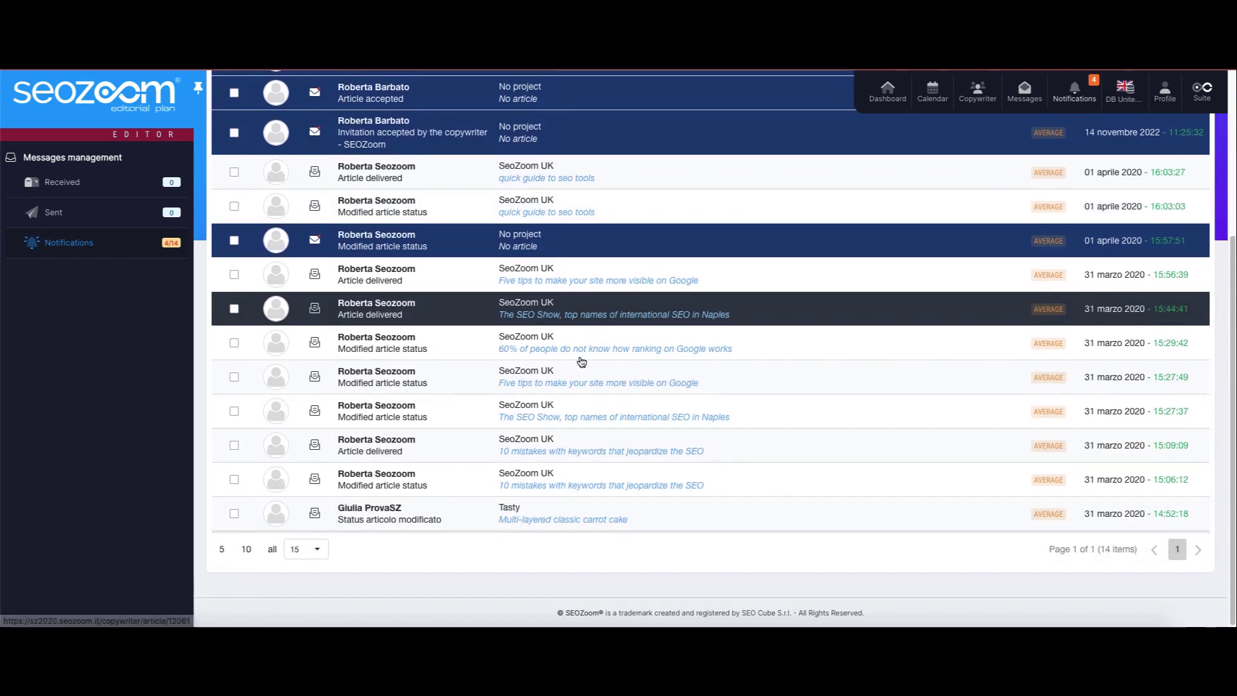
pyautogui.scroll(3, 581, 362)
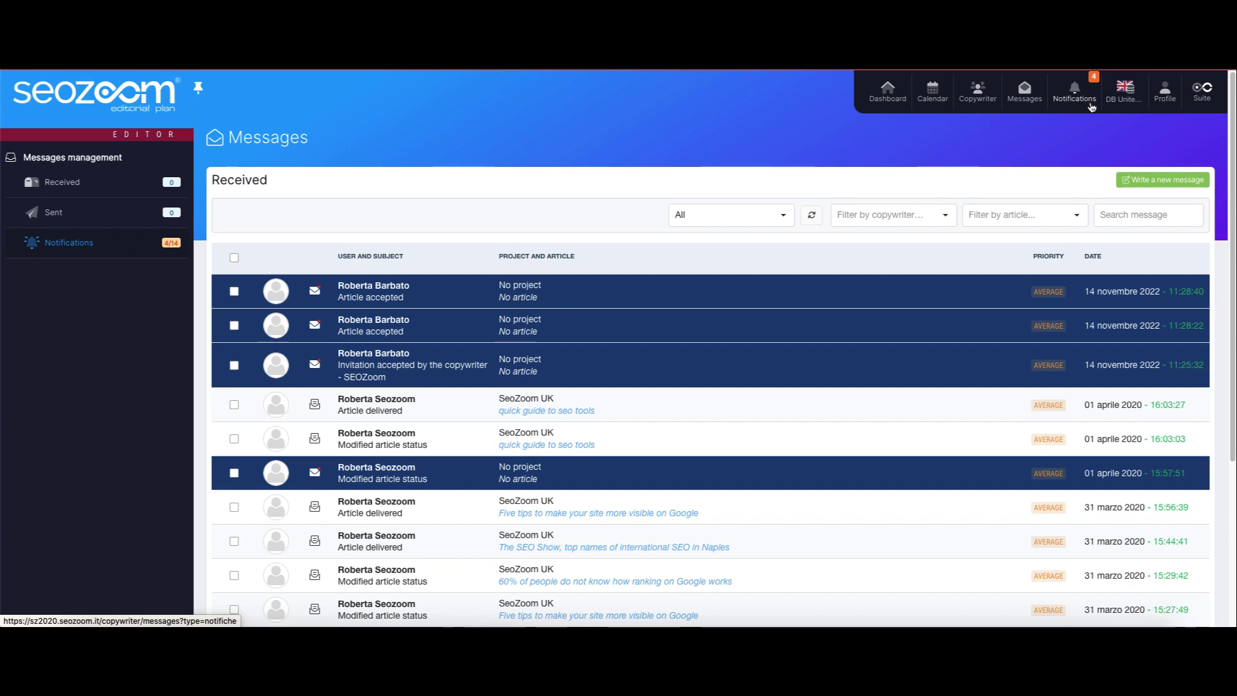
pyautogui.click(1126, 99)
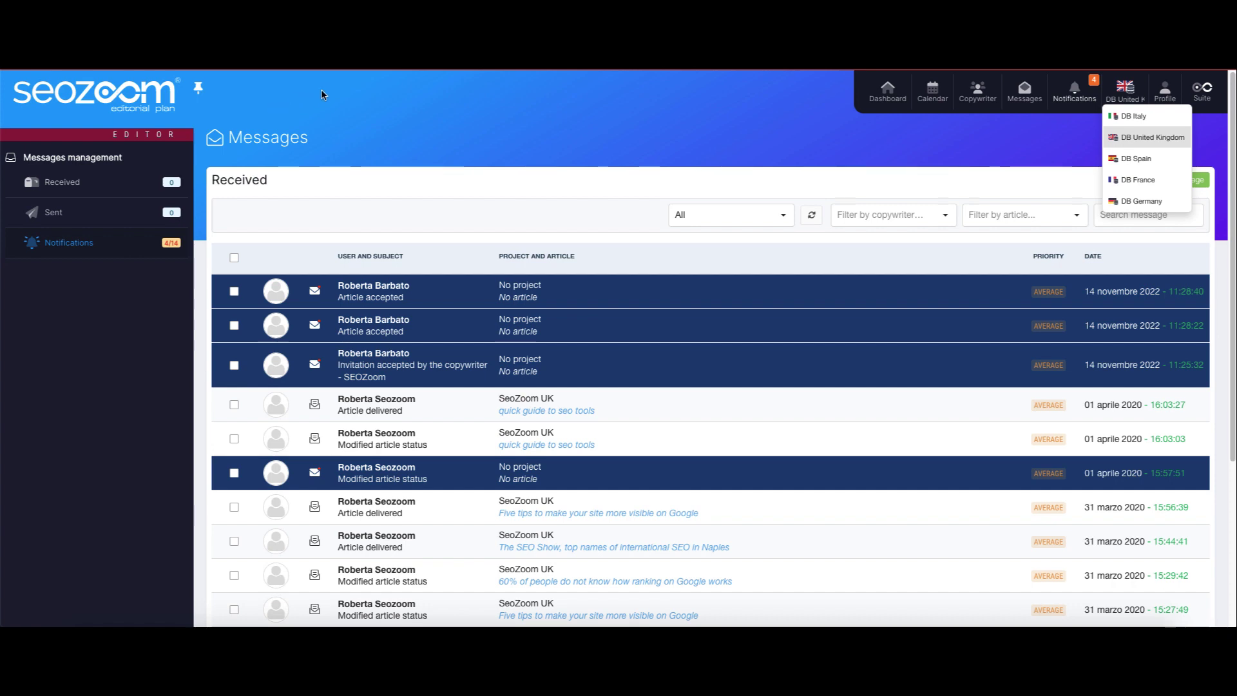
pyautogui.click(163, 95)
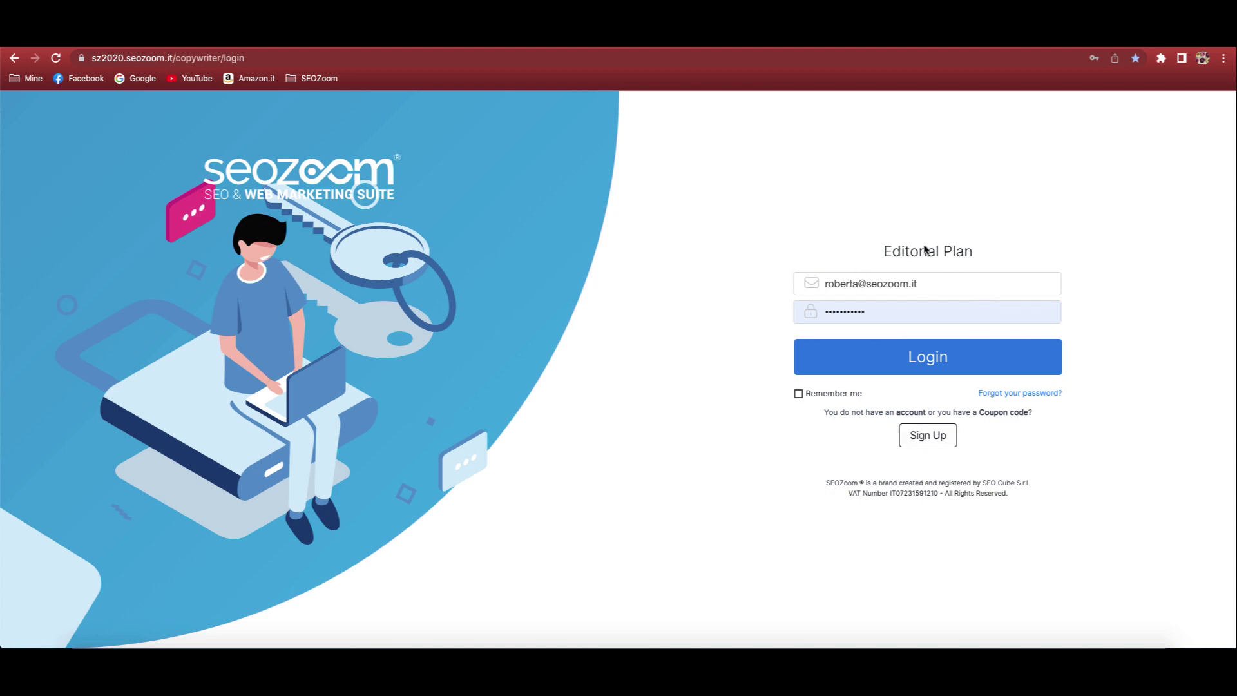
# Log in to the Editorial Plan as a copywriter and examine the assigned article "Drop in traffic? Identify the problem with Time Machine".
pyautogui.click(942, 370)
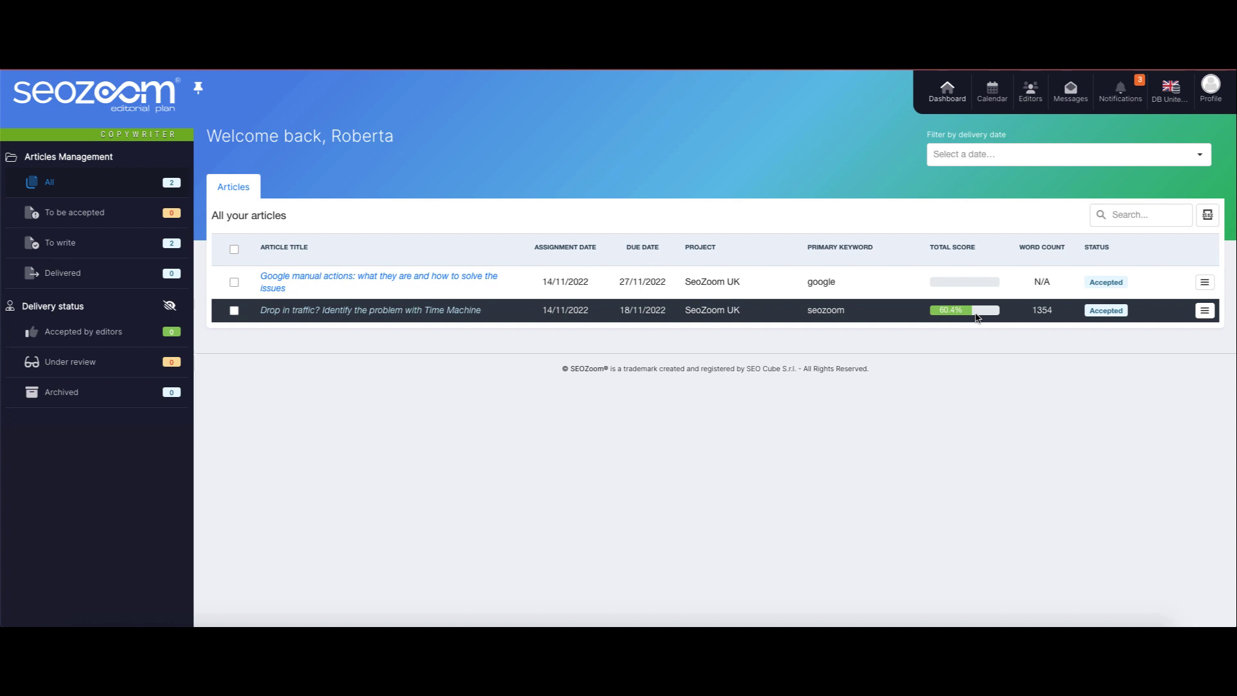
pyautogui.click(432, 312)
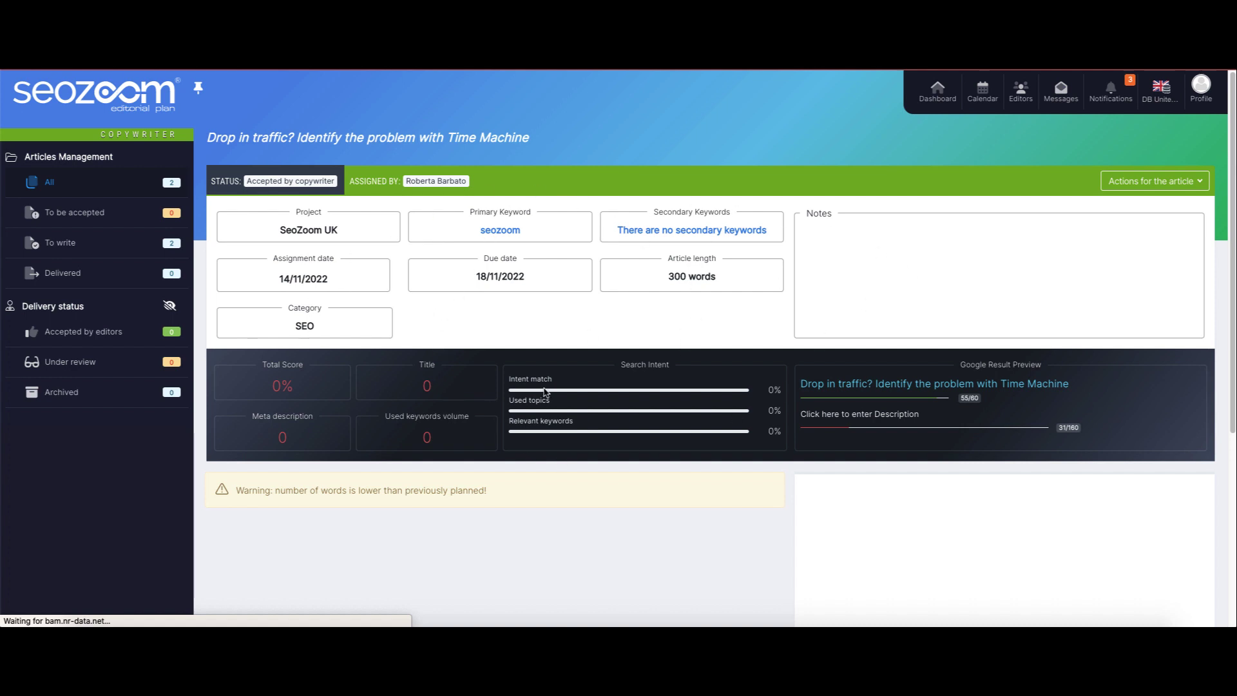
pyautogui.scroll(-5, 543, 387)
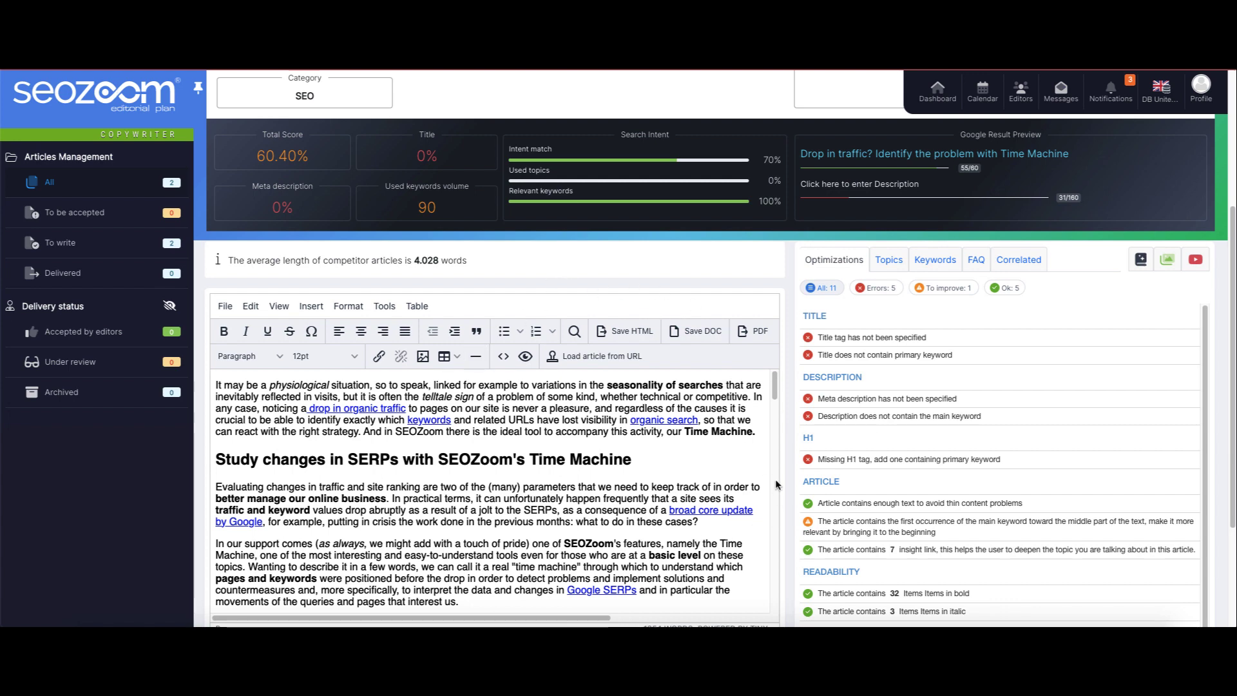
pyautogui.scroll(4, 933, 277)
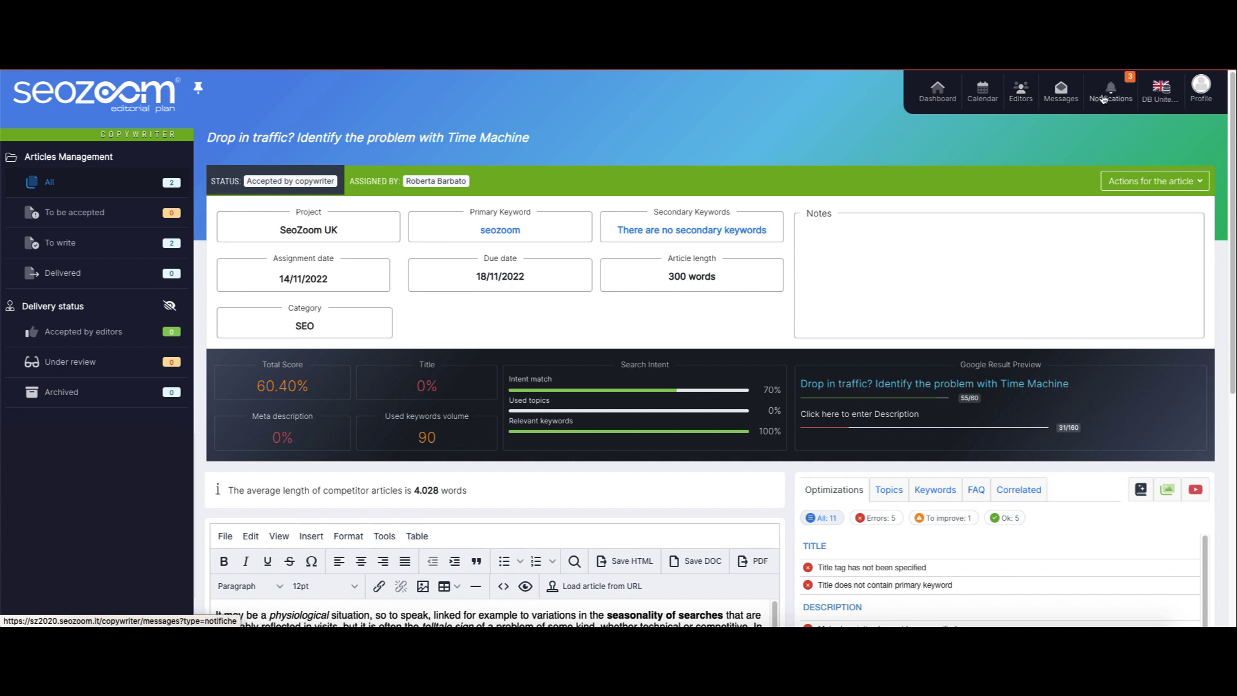
# View the country databases and the copywriter profile's settings, information, contacts and password sections, and return to the article dashboard.
pyautogui.click(1163, 100)
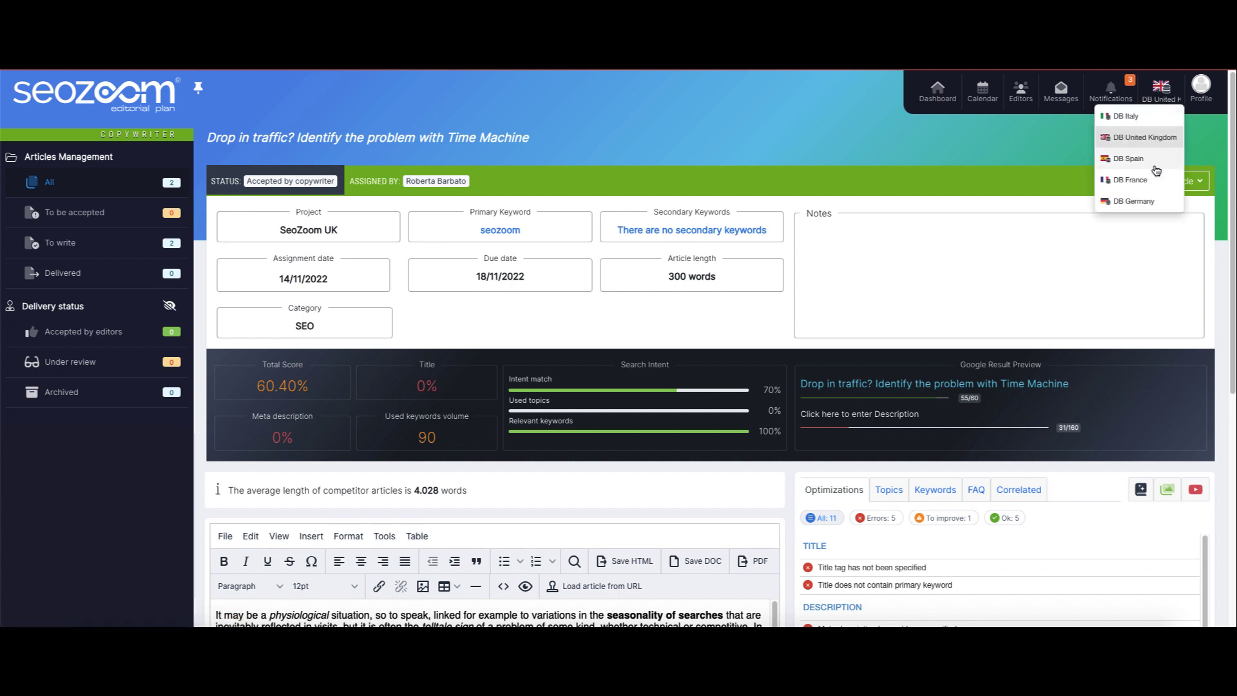
pyautogui.click(1202, 89)
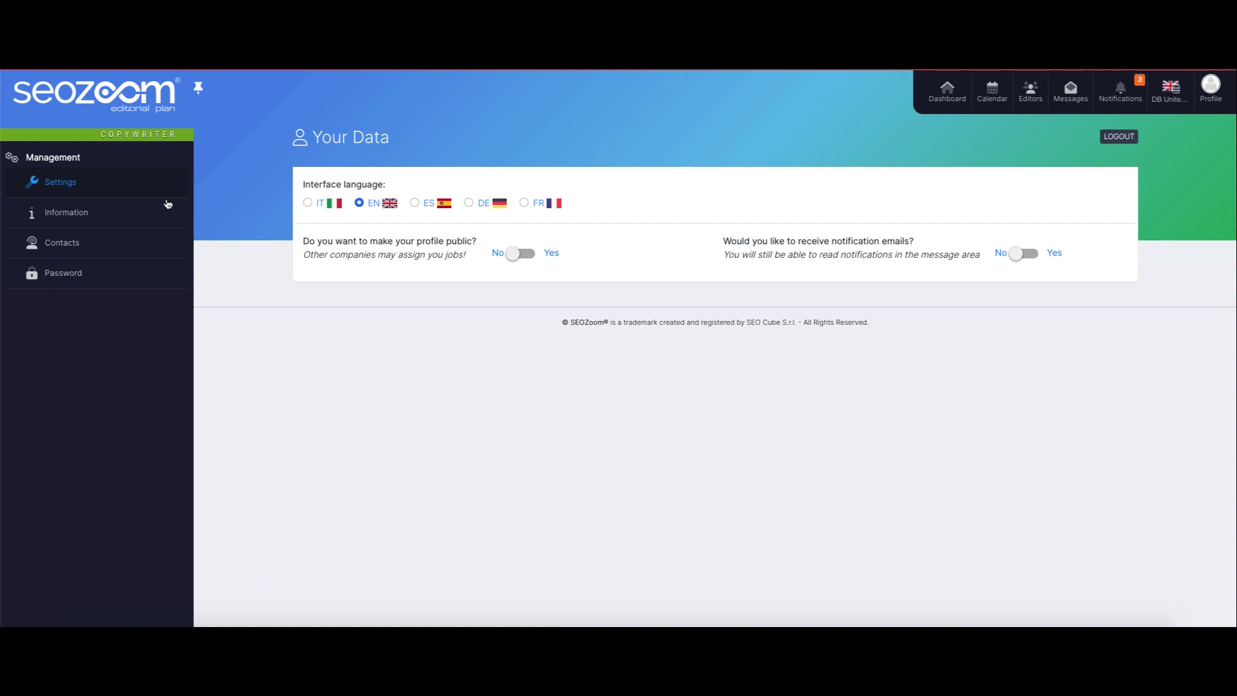
pyautogui.click(80, 212)
pyautogui.click(77, 243)
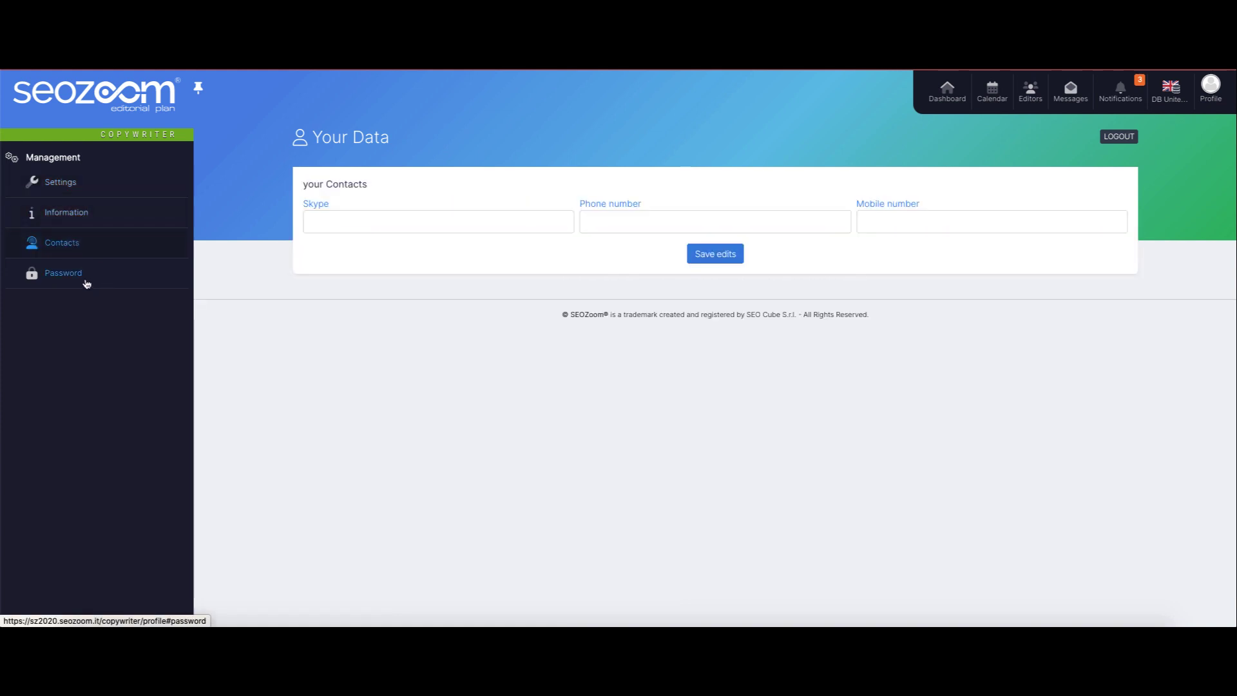
pyautogui.click(86, 283)
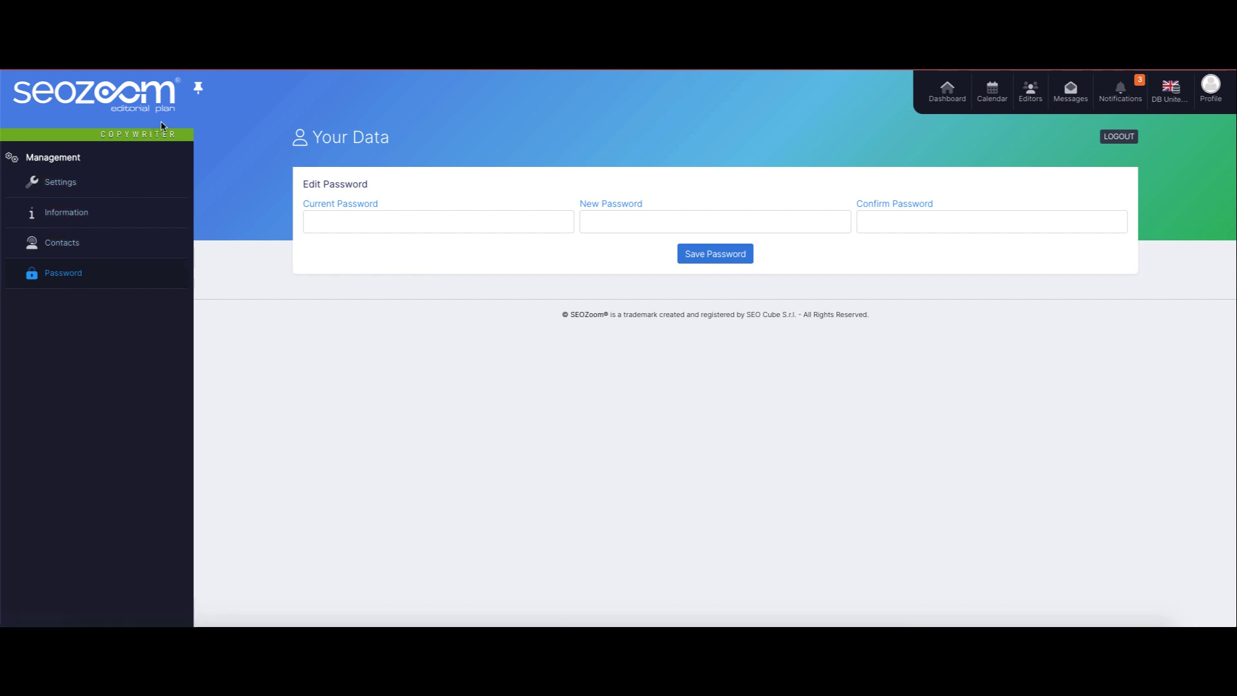
pyautogui.click(945, 95)
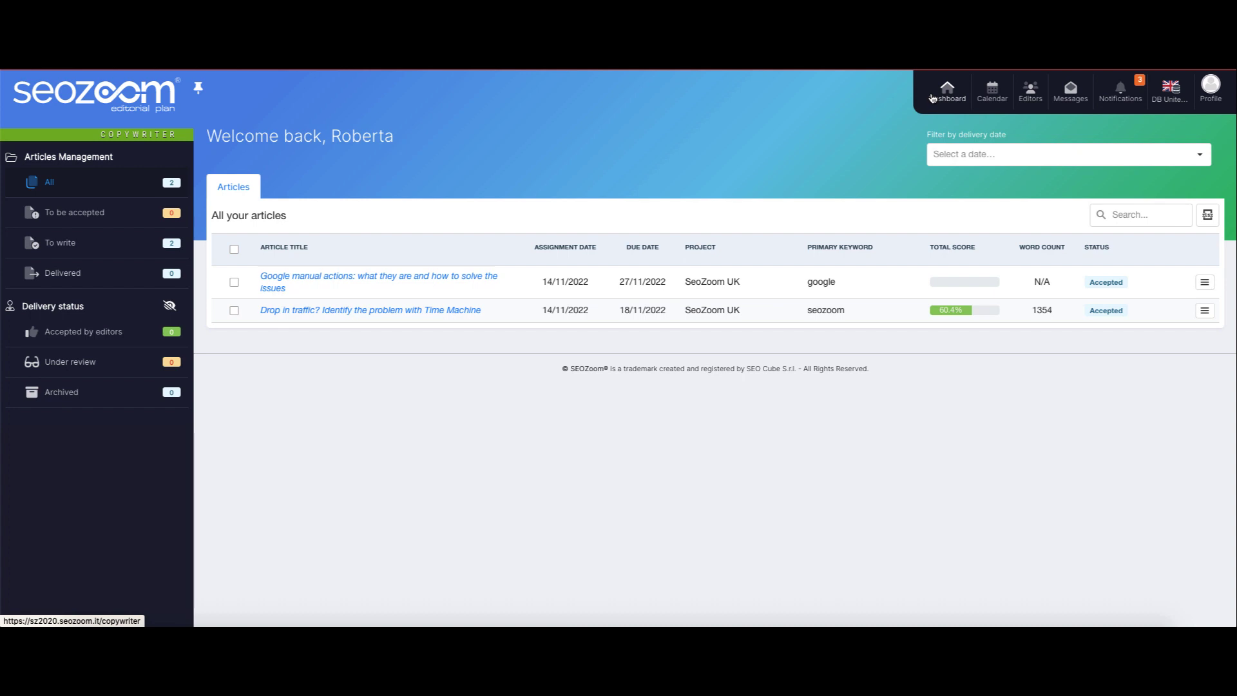
pyautogui.click(933, 98)
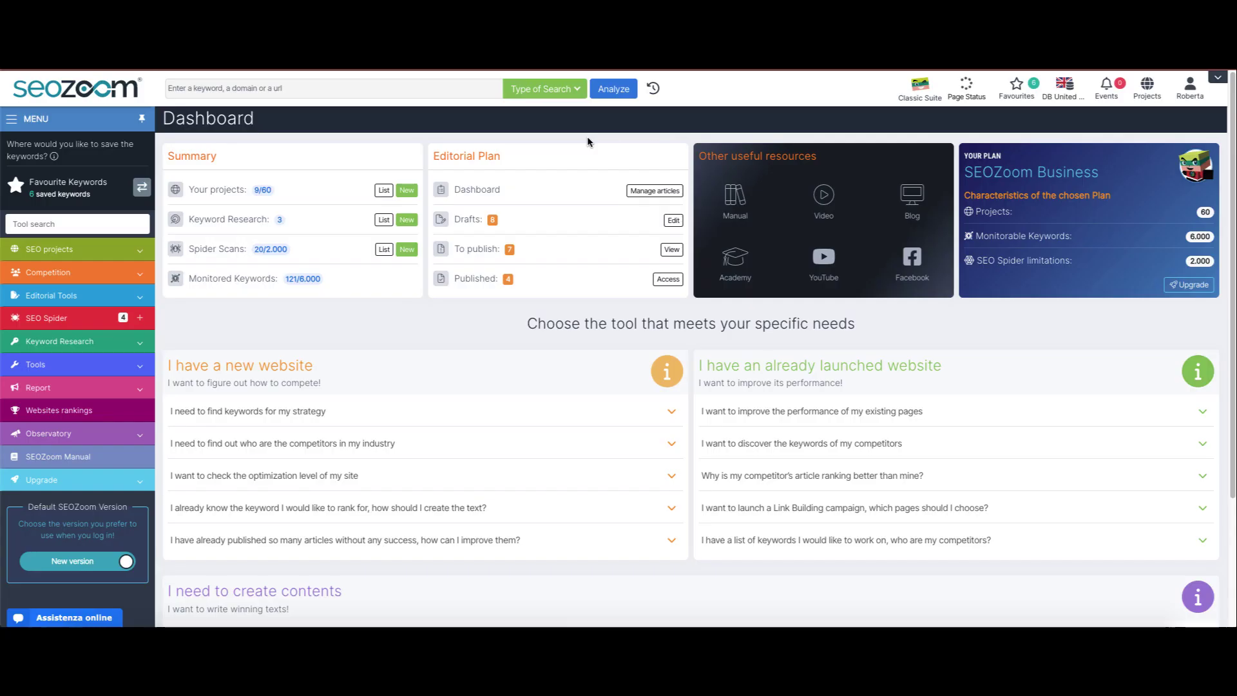